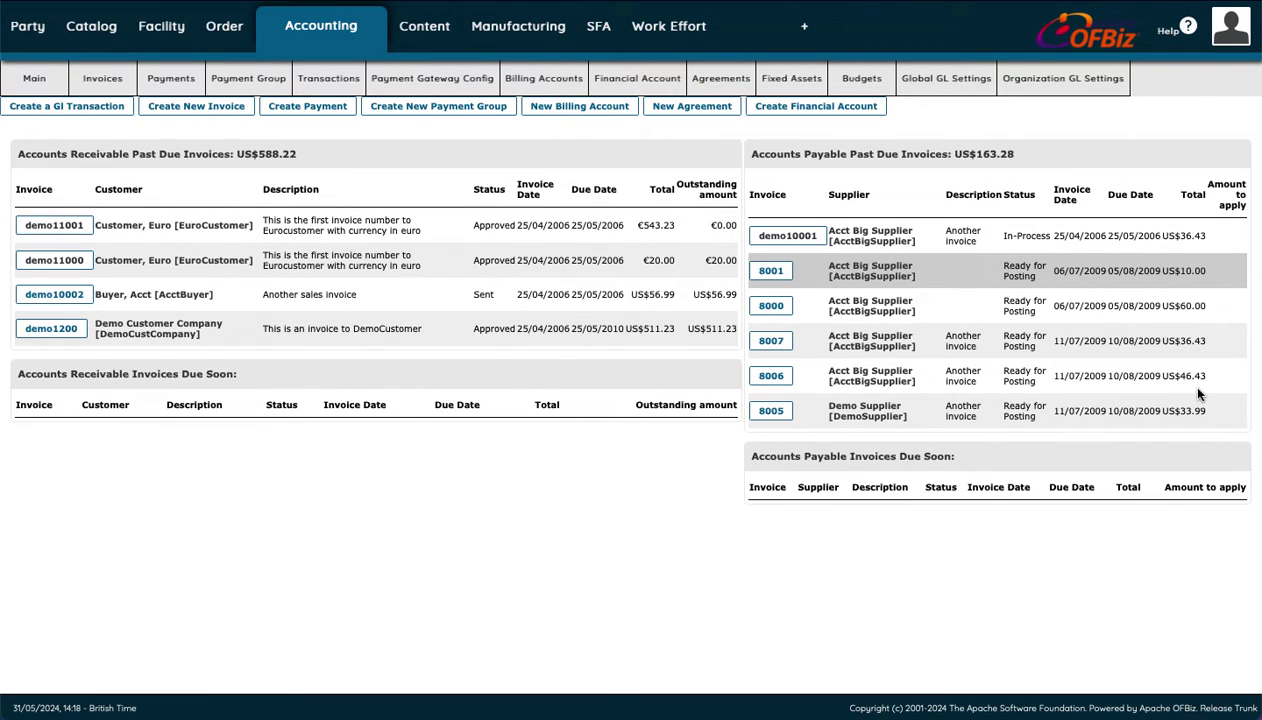
Open the past-due receivable invoice demo11001 and review its header, status history, applied payments, terms and line items
click(68, 226)
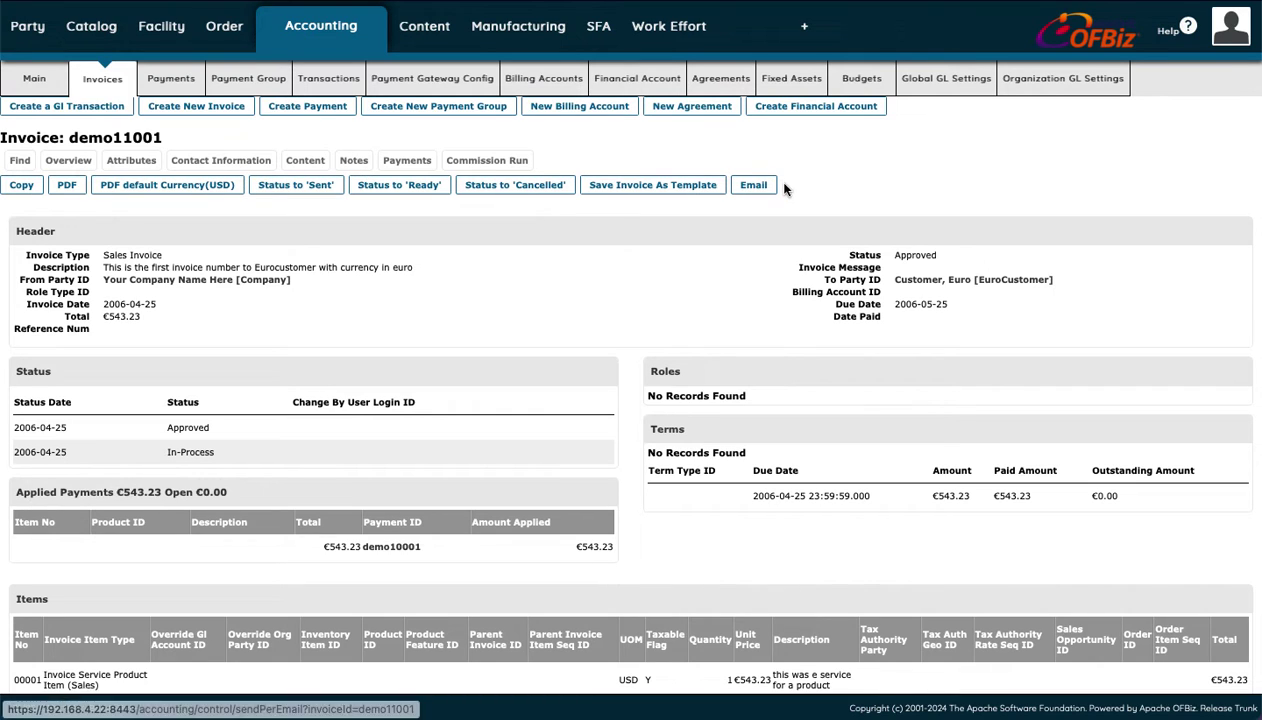
click(755, 187)
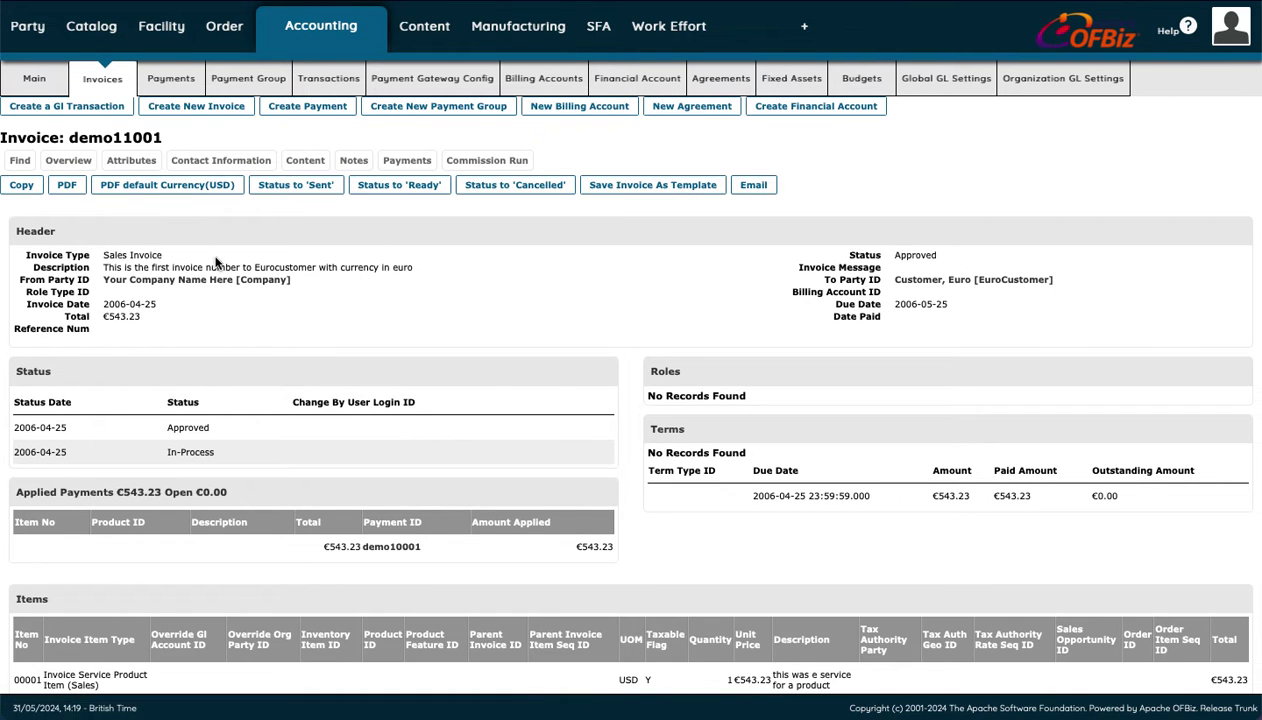
scroll(388, 304, down, 2)
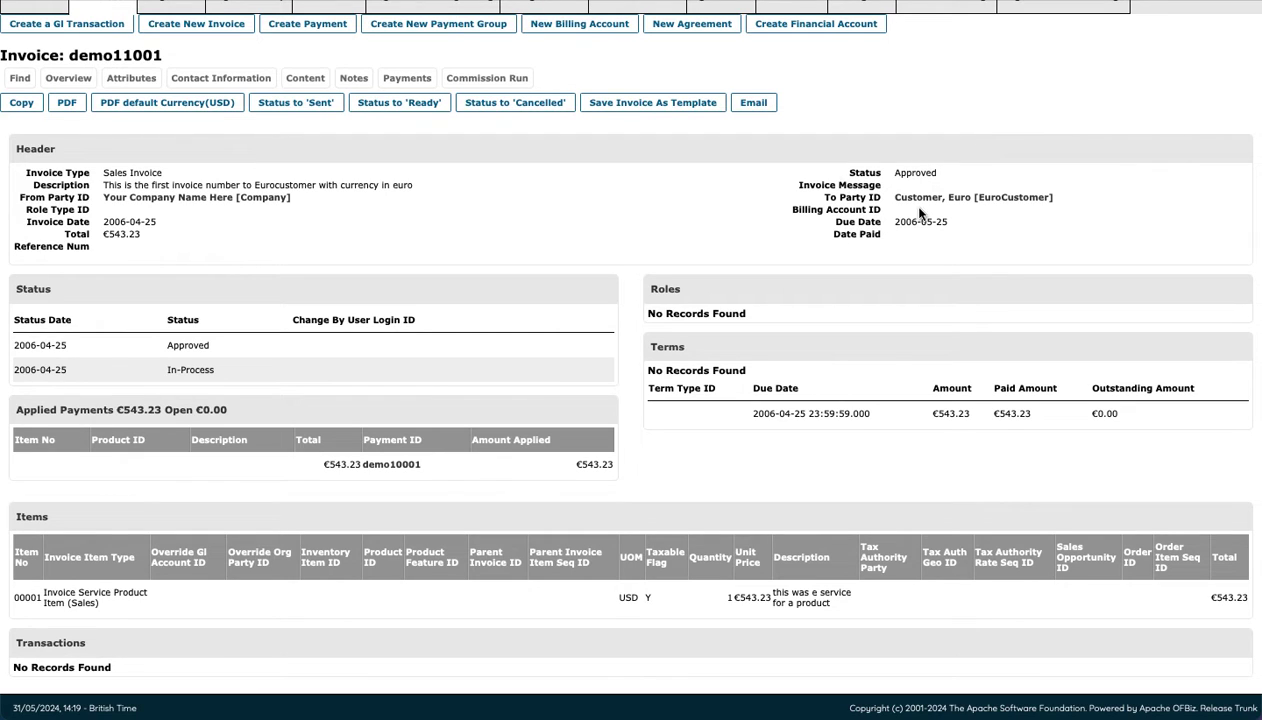
scroll(286, 310, down, 1)
scroll(288, 316, up, 1)
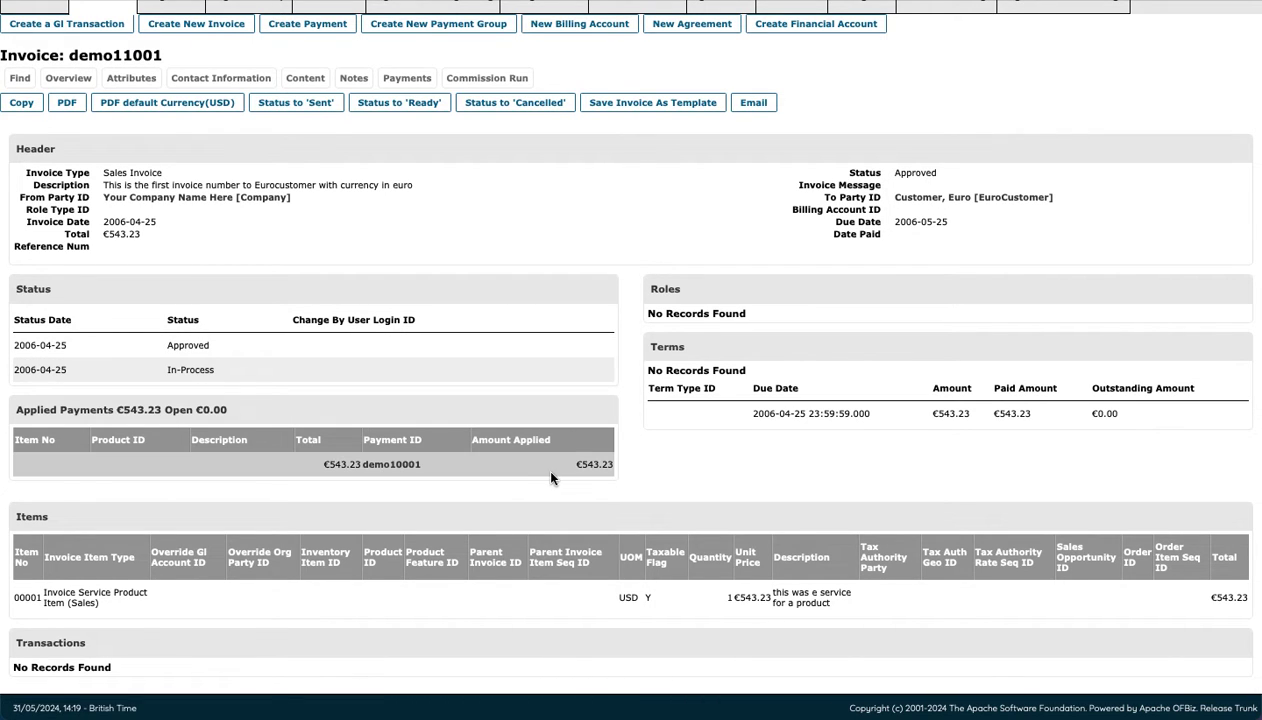
scroll(600, 476, down, 1)
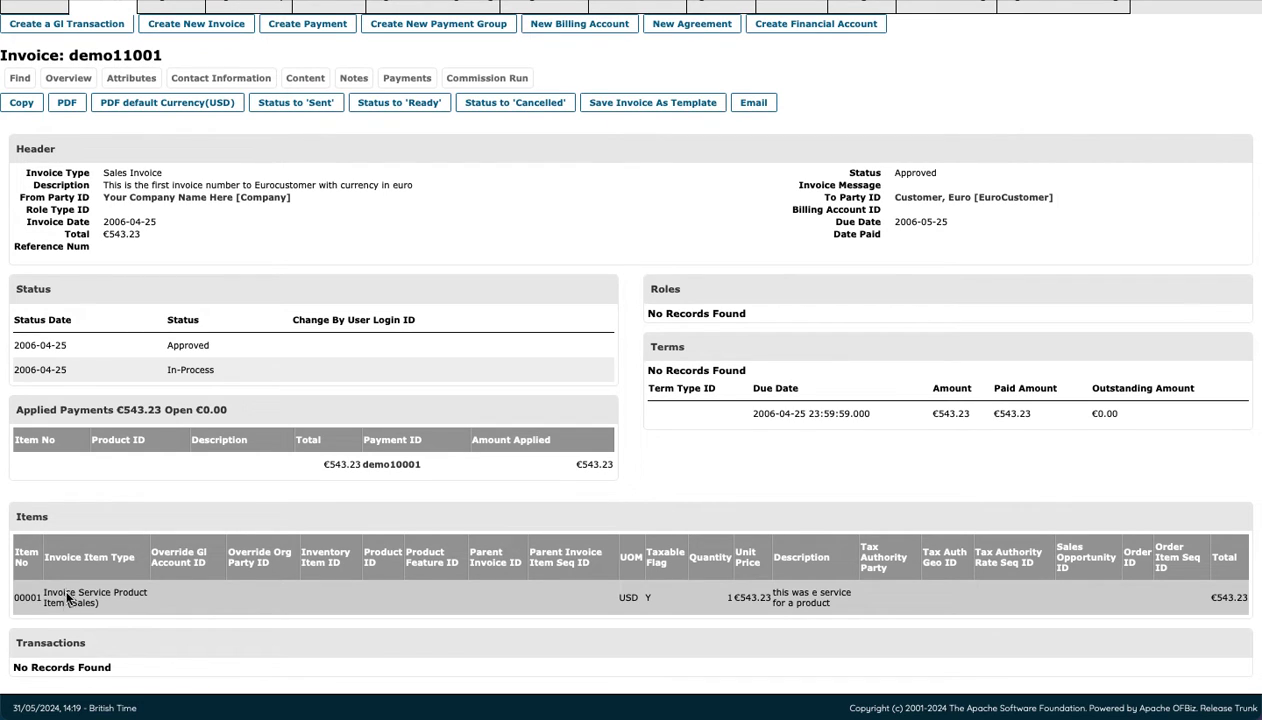
drag(80, 598, 291, 590)
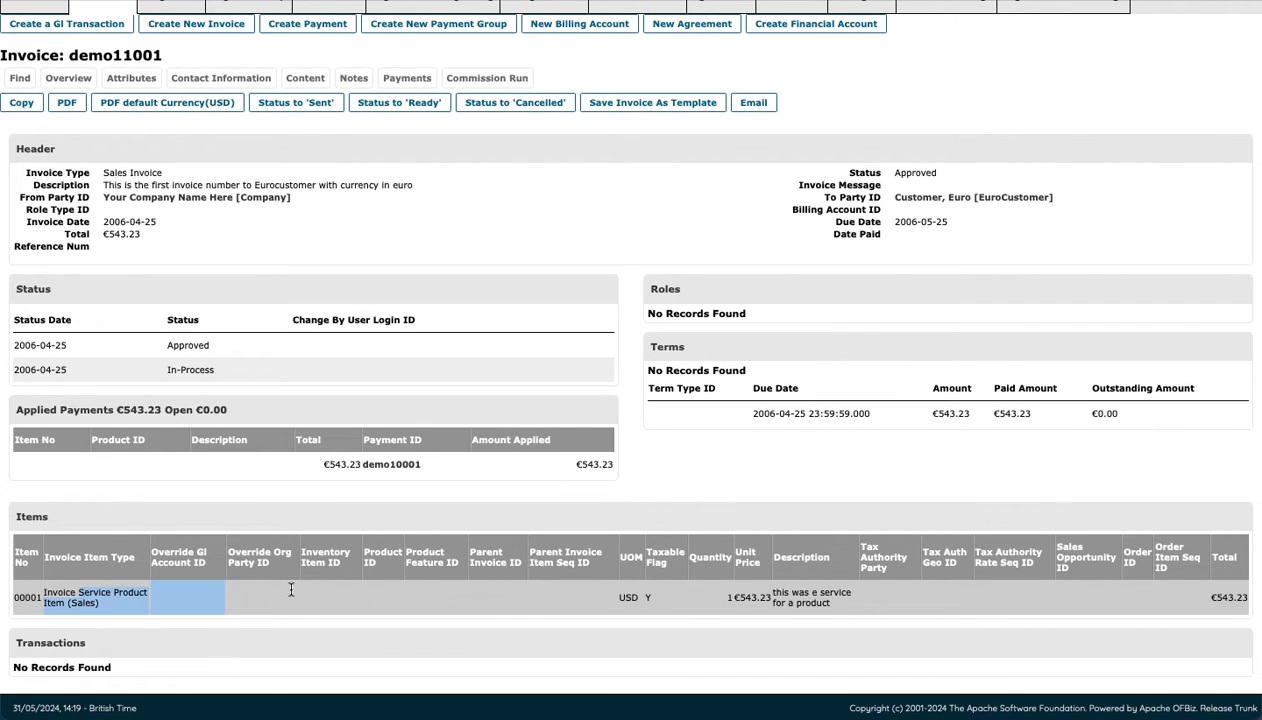
click(182, 612)
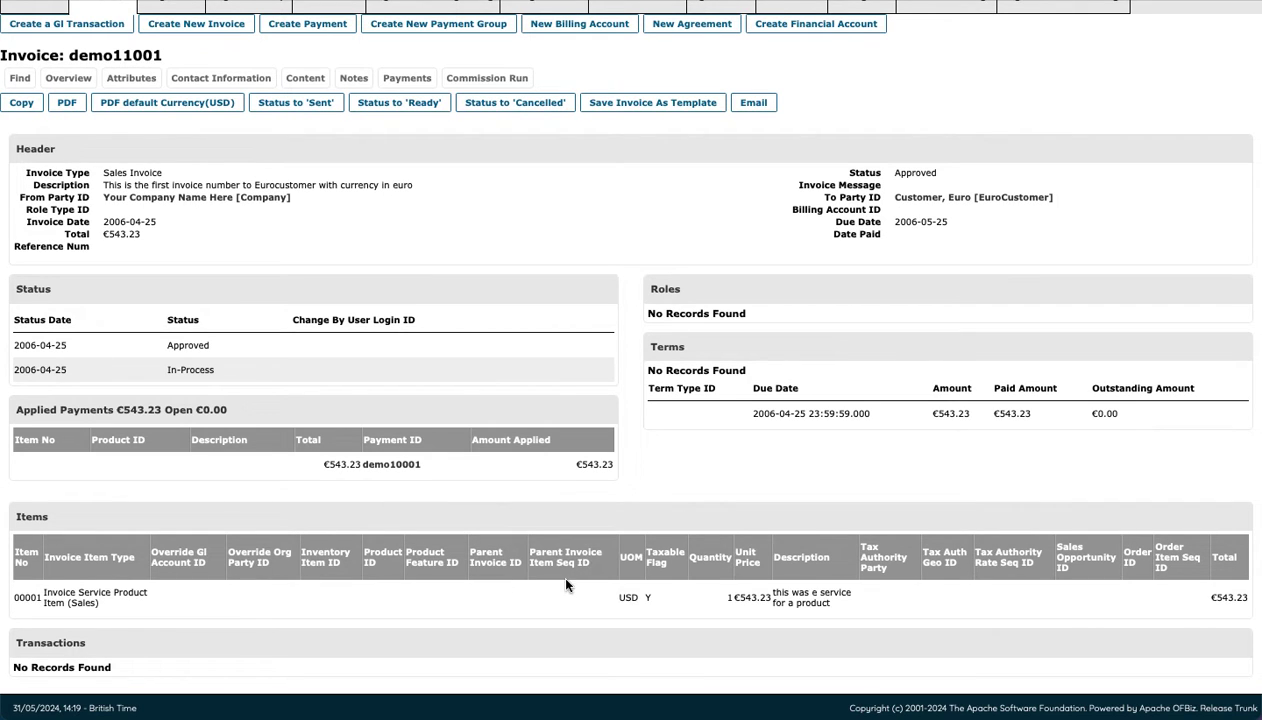
scroll(642, 417, up, 2)
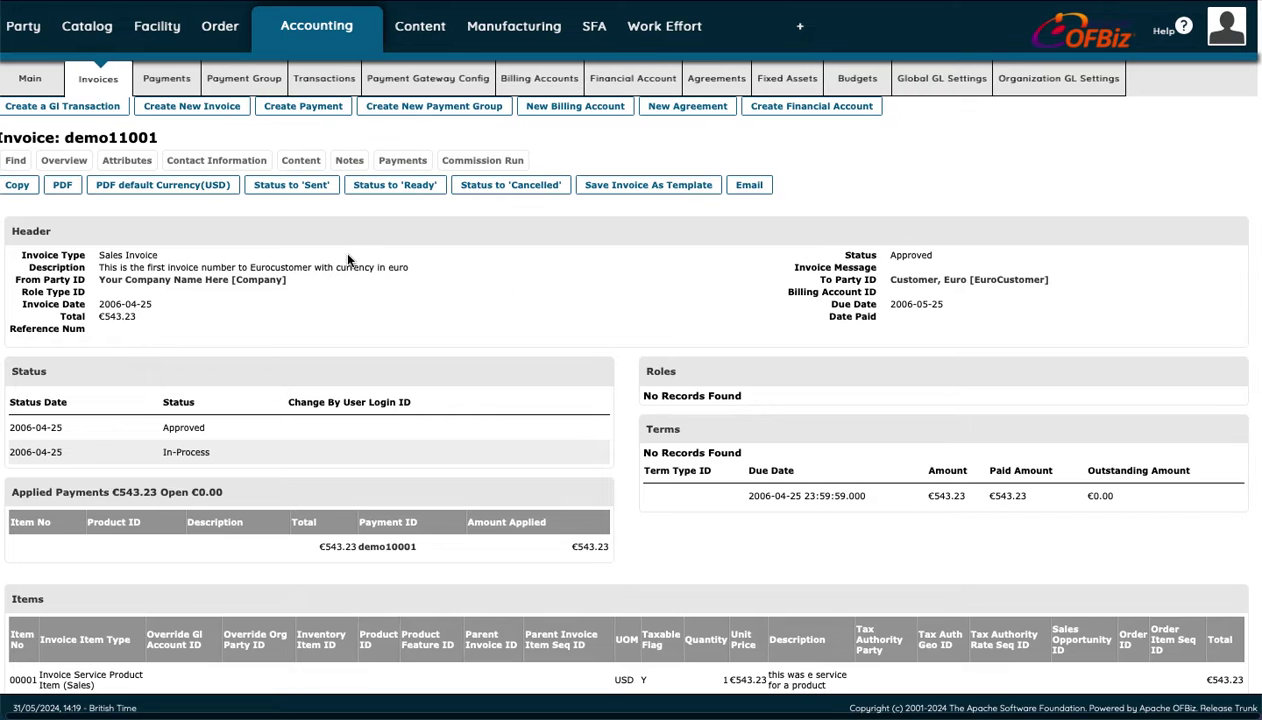
Return to the accounting overview and open the past-due payable invoice demo10001 to review its details and line items
click(46, 78)
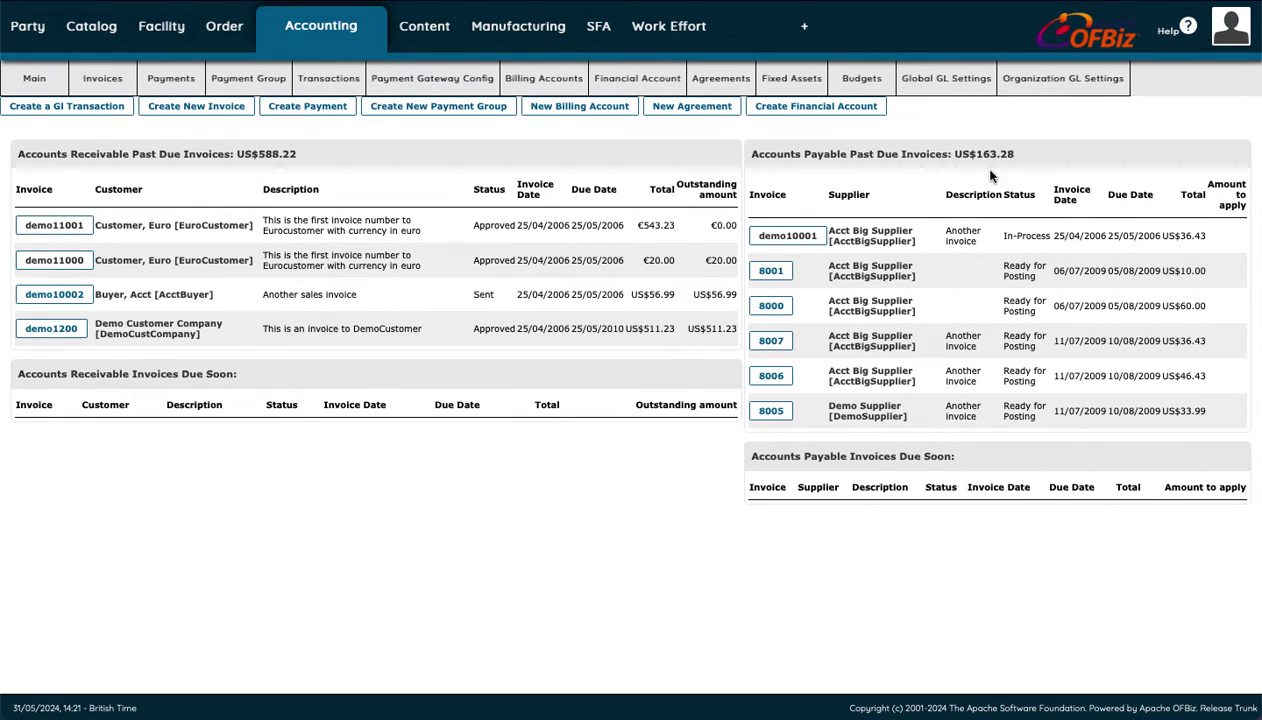
click(785, 237)
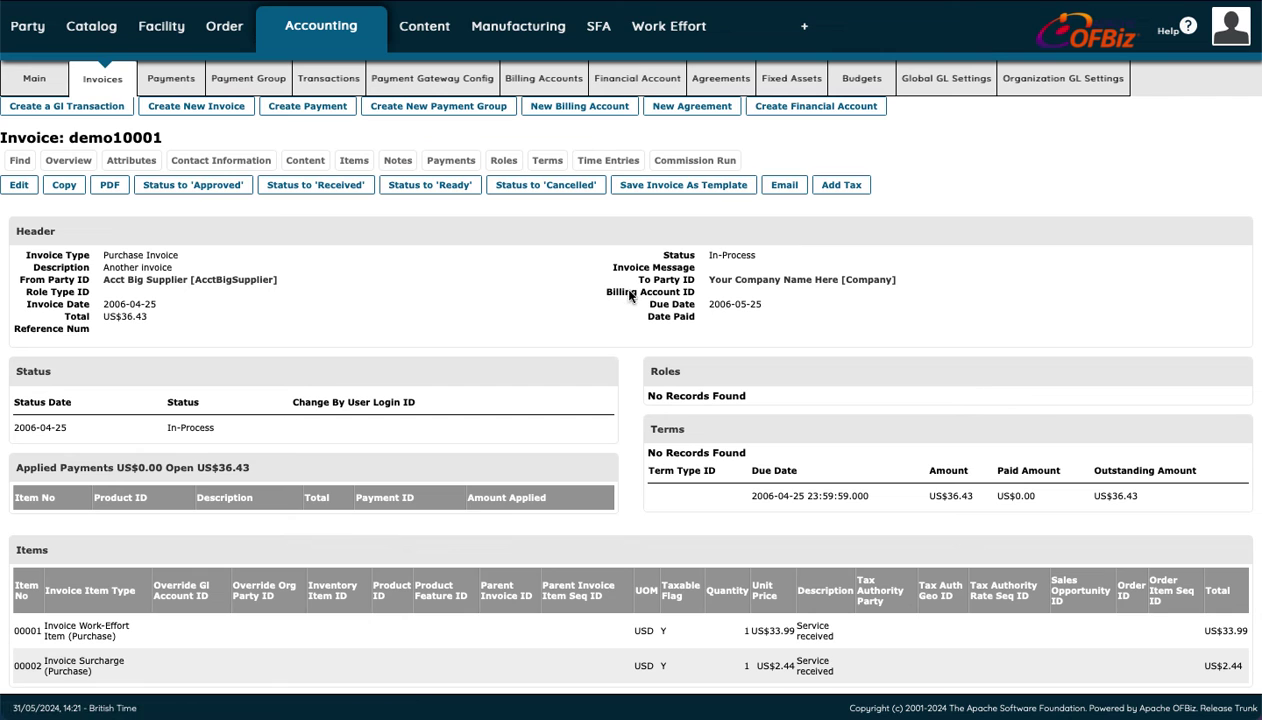
scroll(408, 312, down, 1)
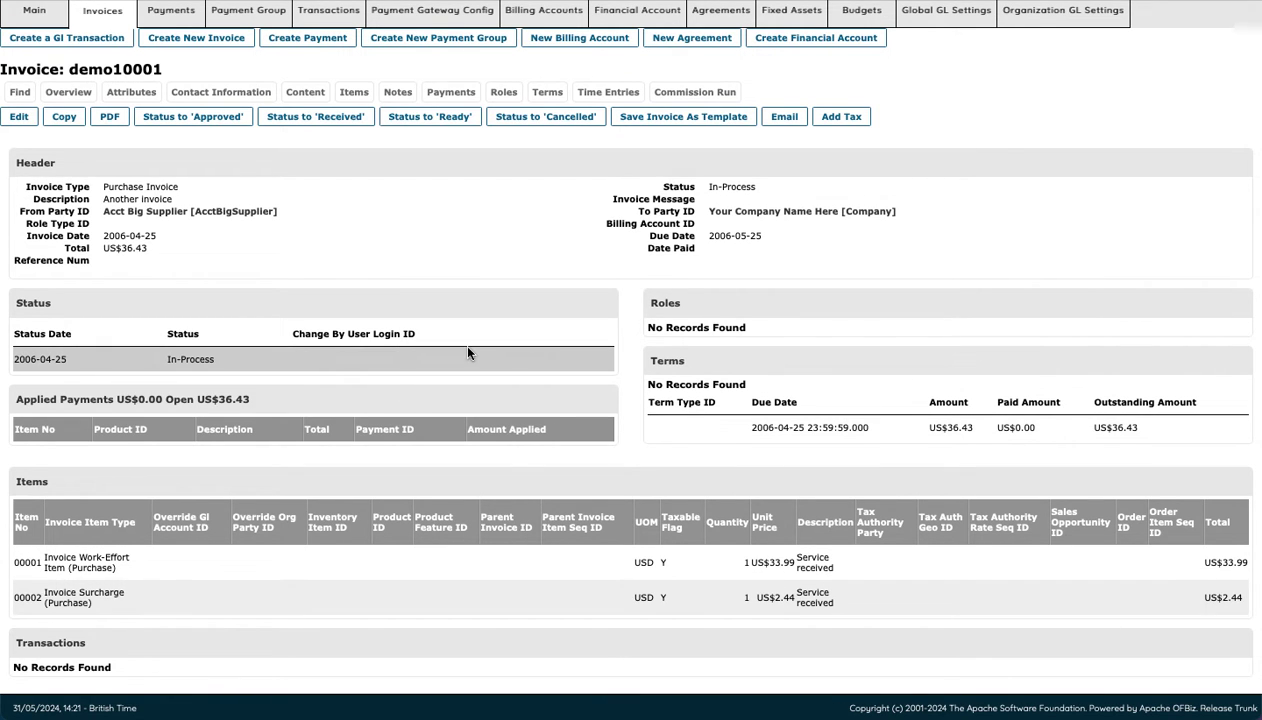
scroll(467, 352, up, 1)
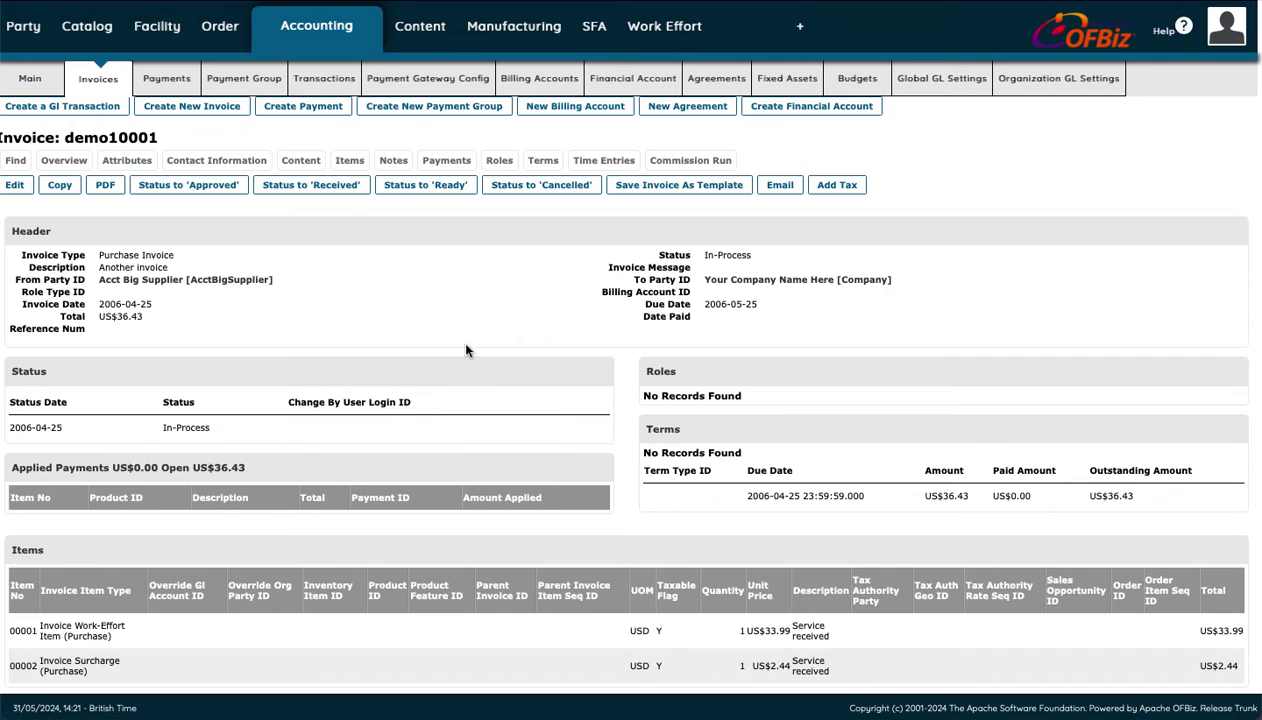
Open the payment search and examine the available Payment ID match operators, payment types and statuses without changing them
click(169, 80)
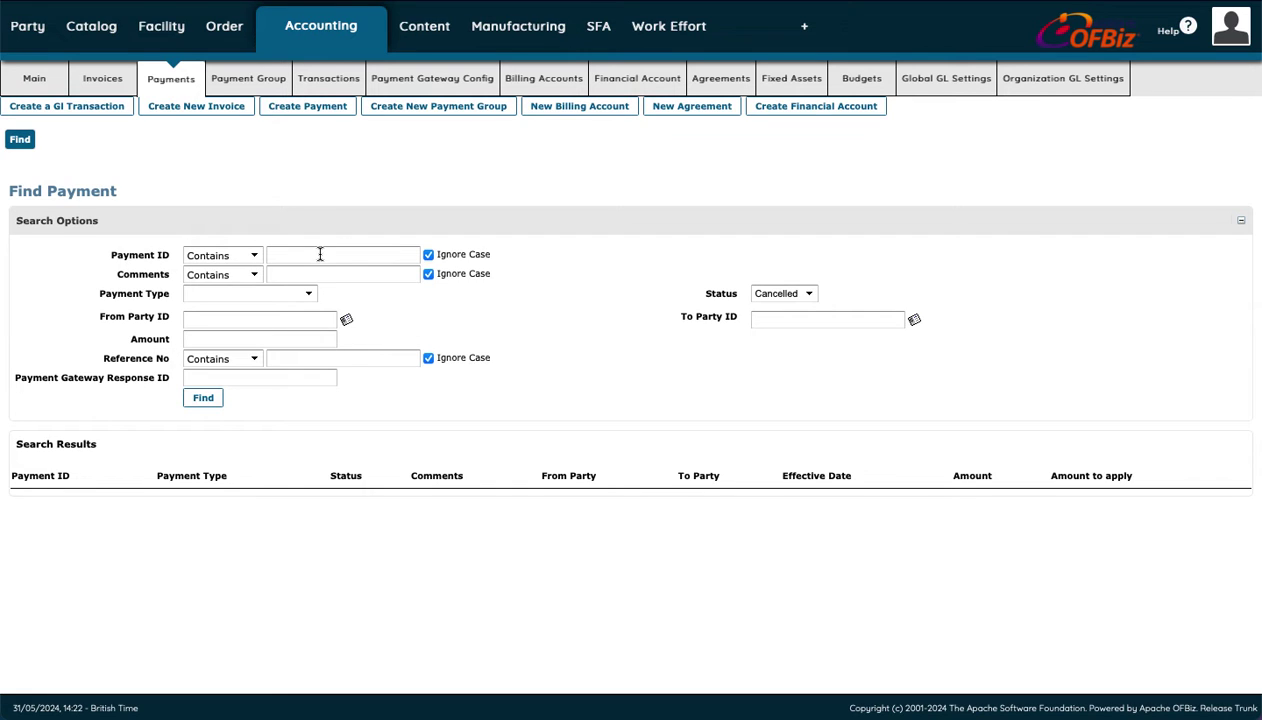
click(252, 259)
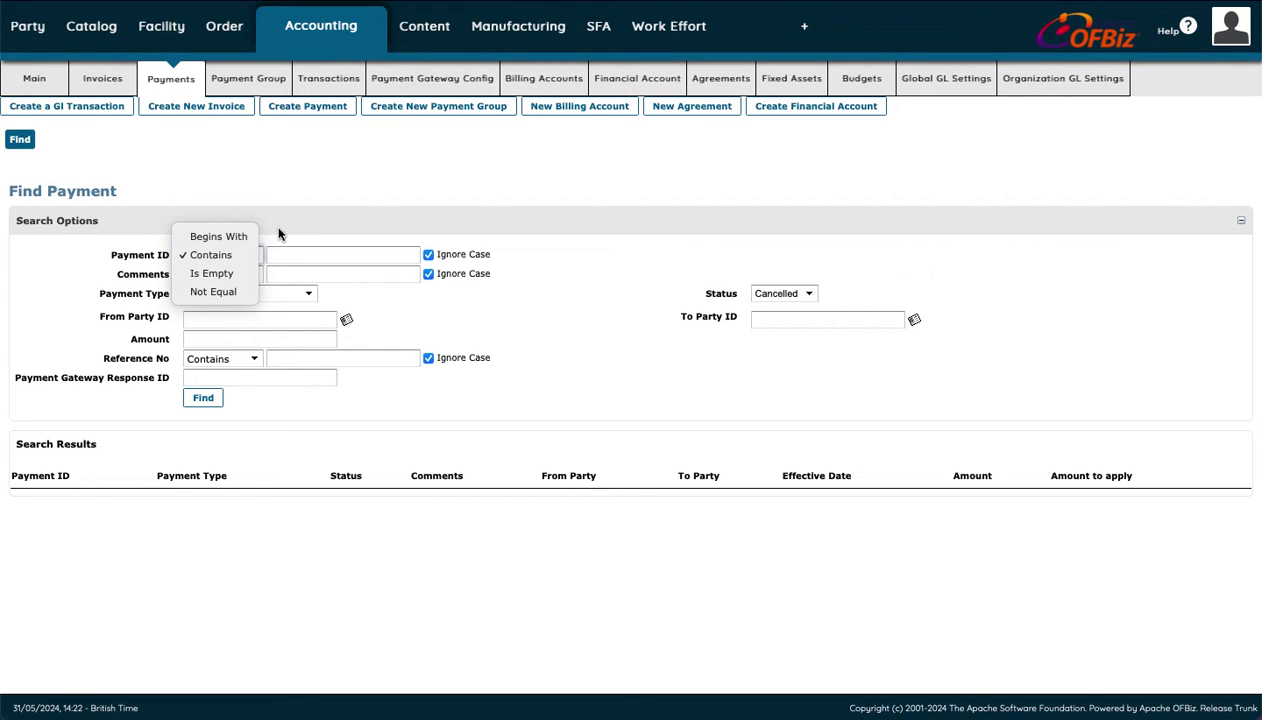
click(279, 233)
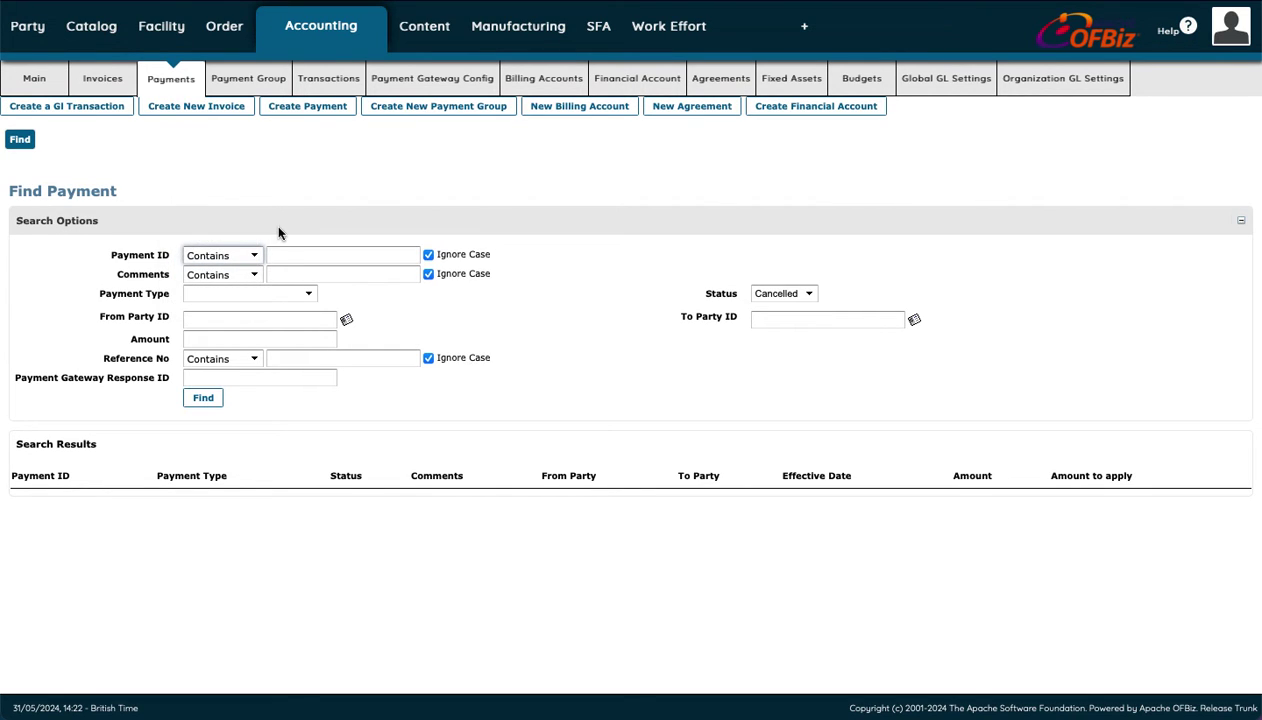
click(210, 295)
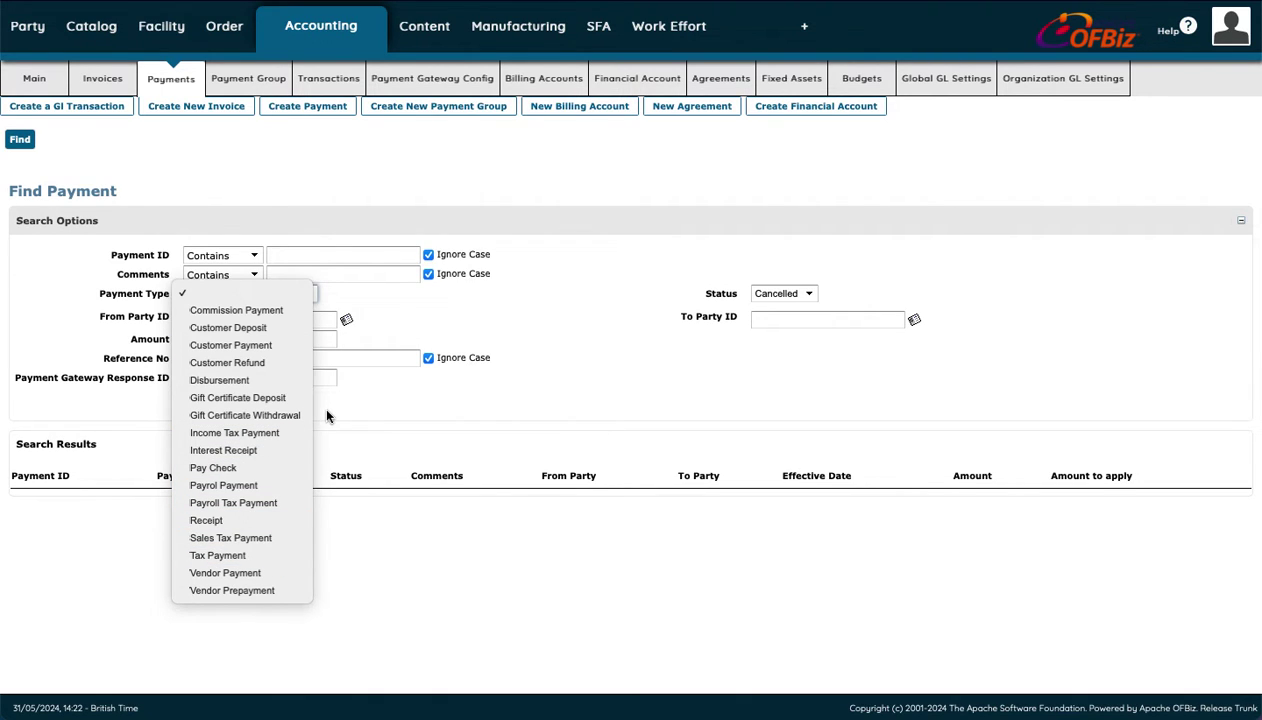
click(630, 340)
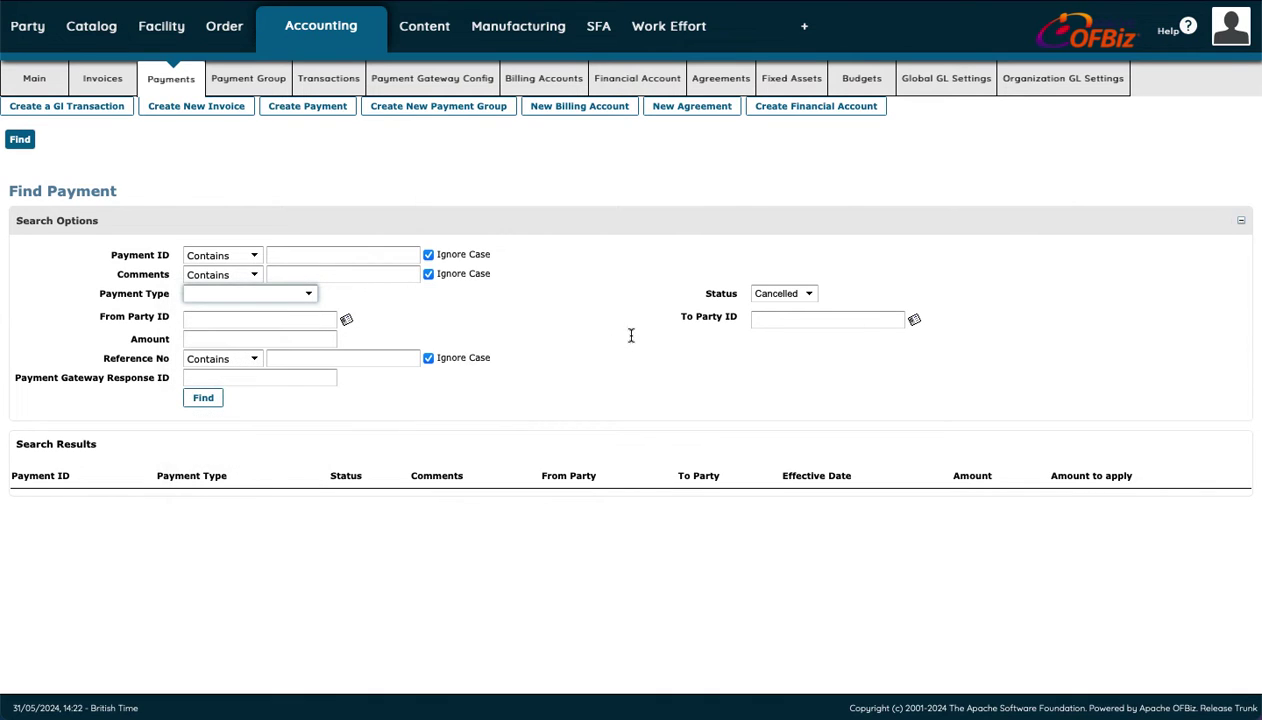
click(808, 293)
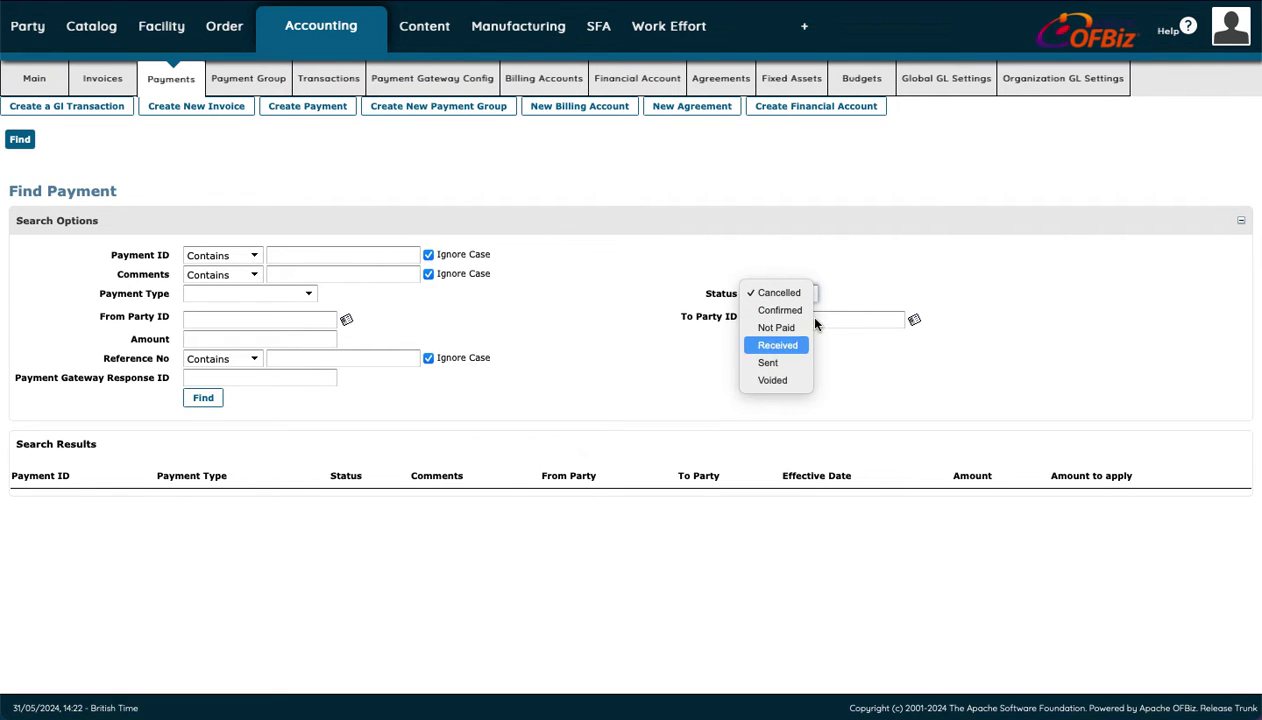
click(562, 364)
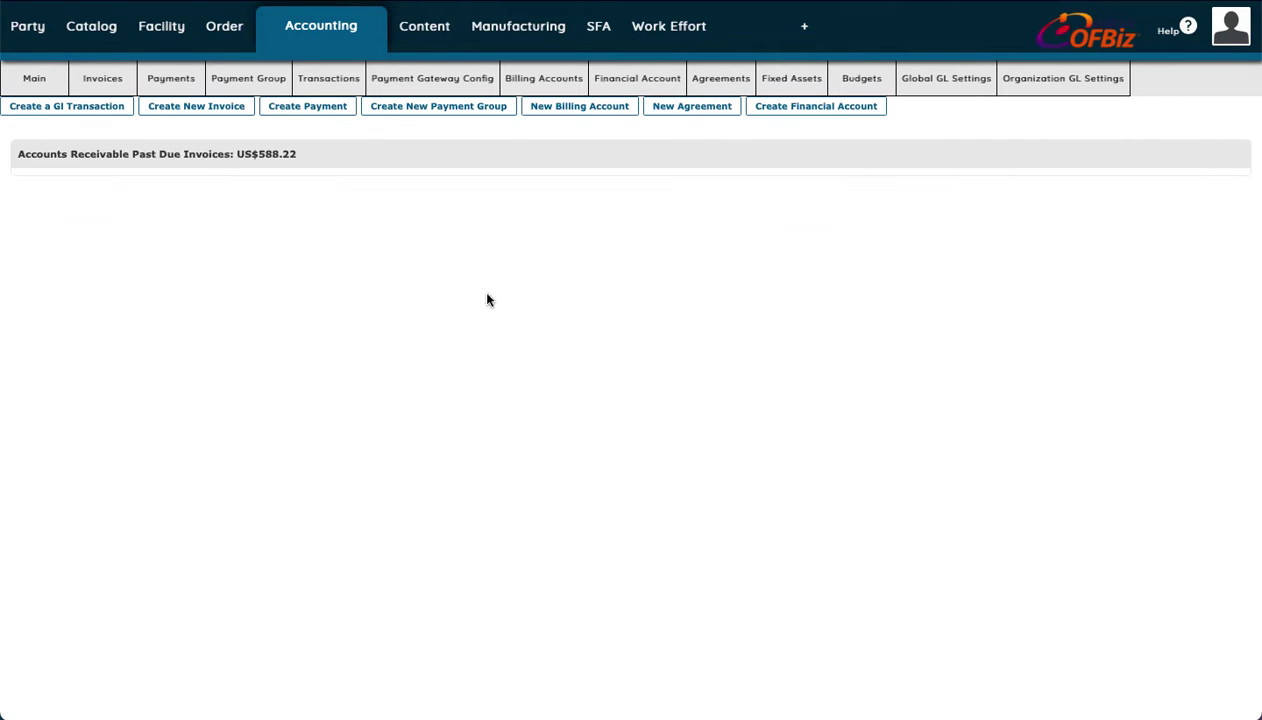
Open the payment groups, view the check PDF for check run 9000, and return to the payment group list
click(256, 80)
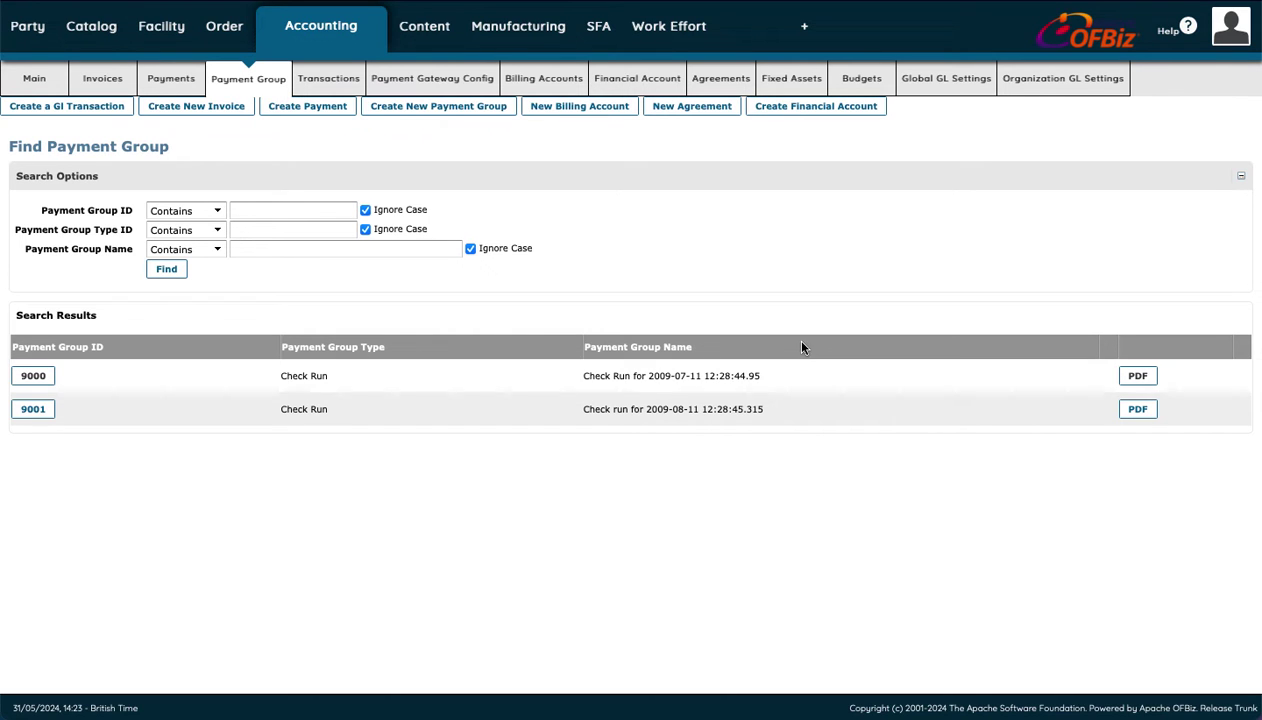
click(1138, 378)
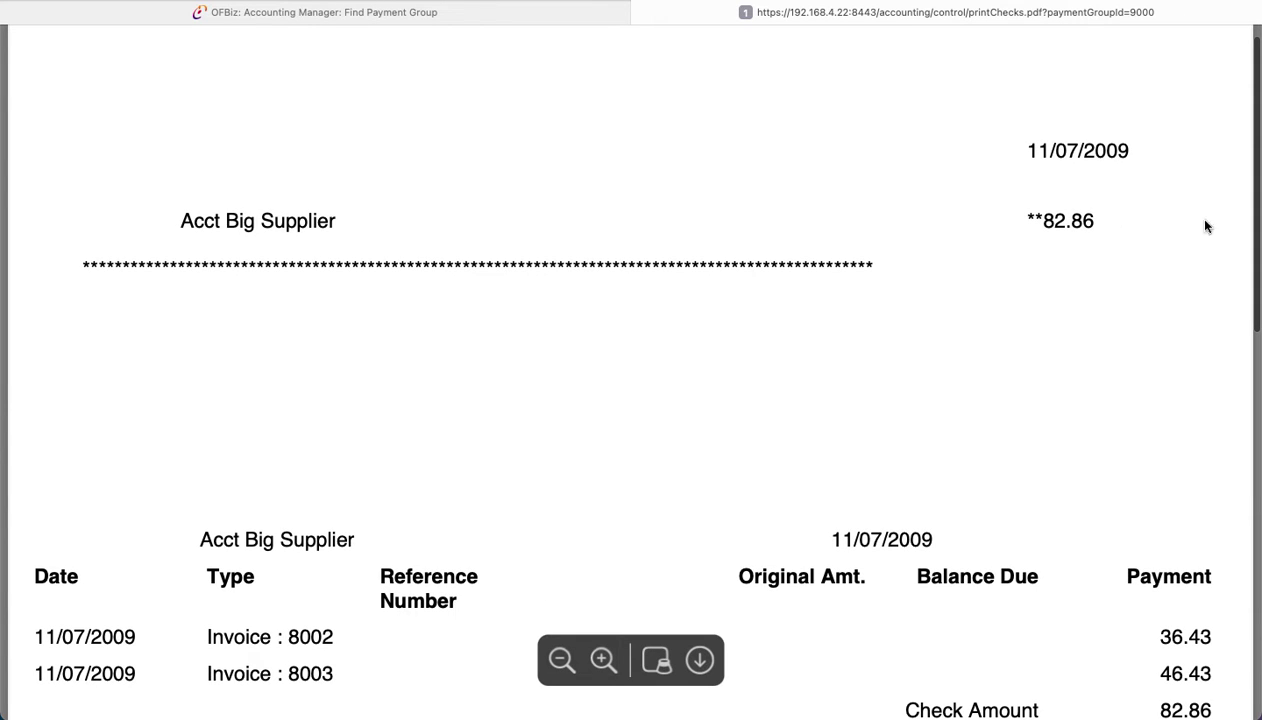
scroll(690, 370, down, 4)
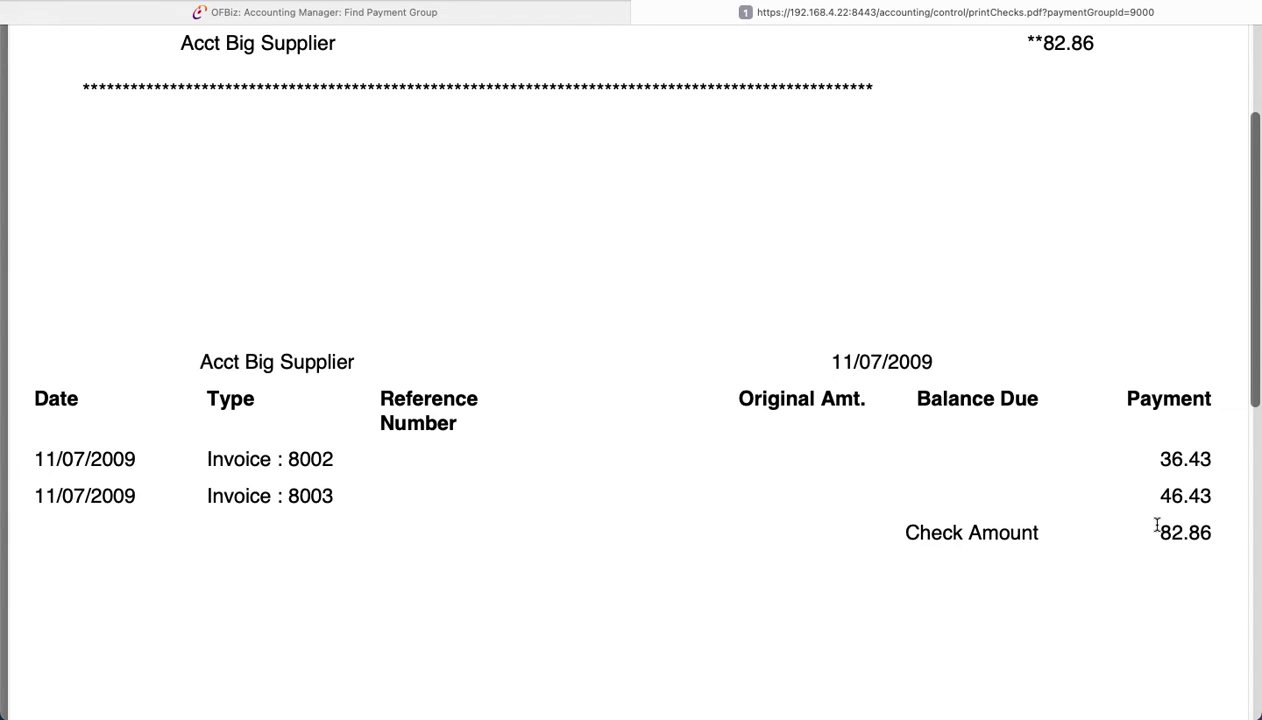
scroll(808, 383, up, 5)
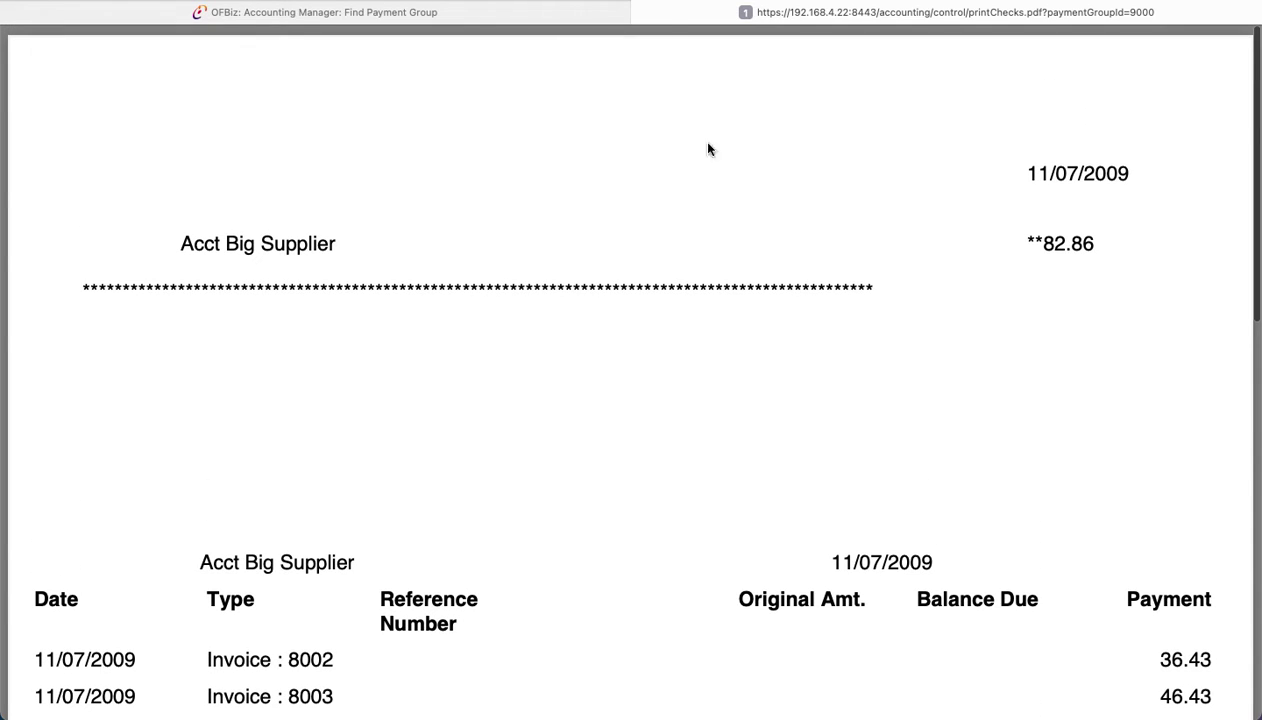
click(641, 13)
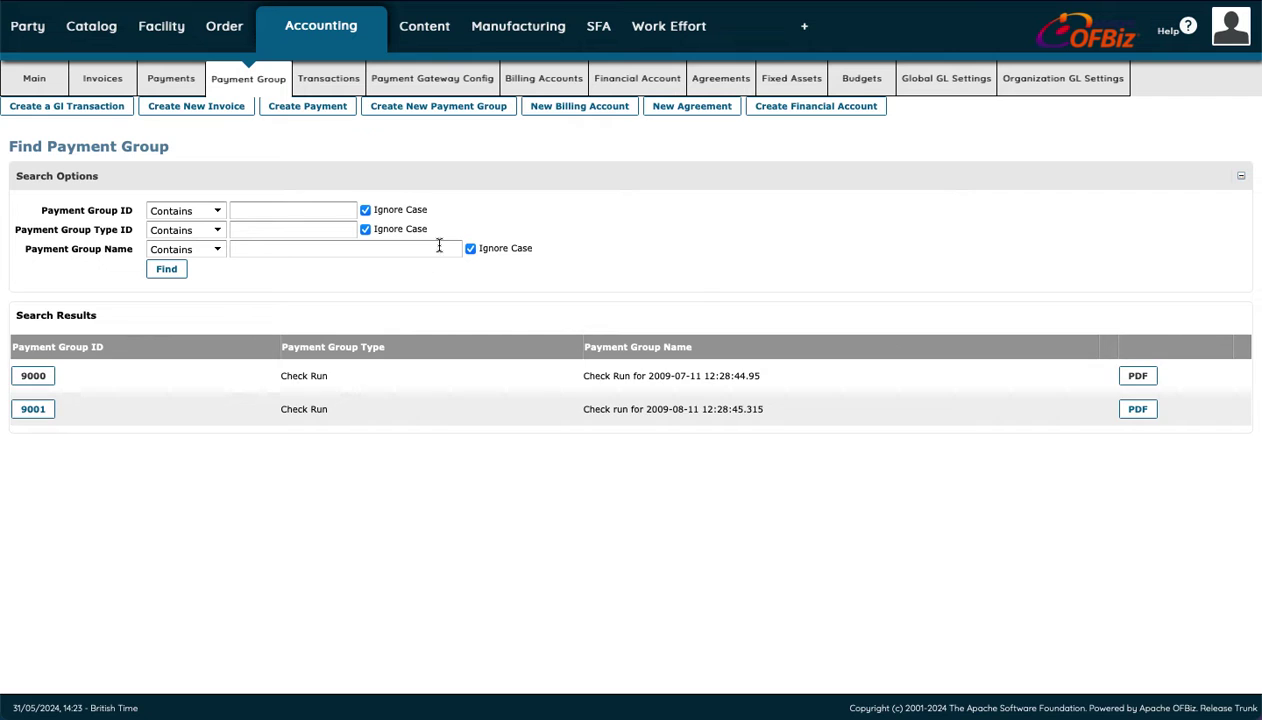
Open the gateway response search under Transactions and examine the available payment service types and payment method types
click(326, 80)
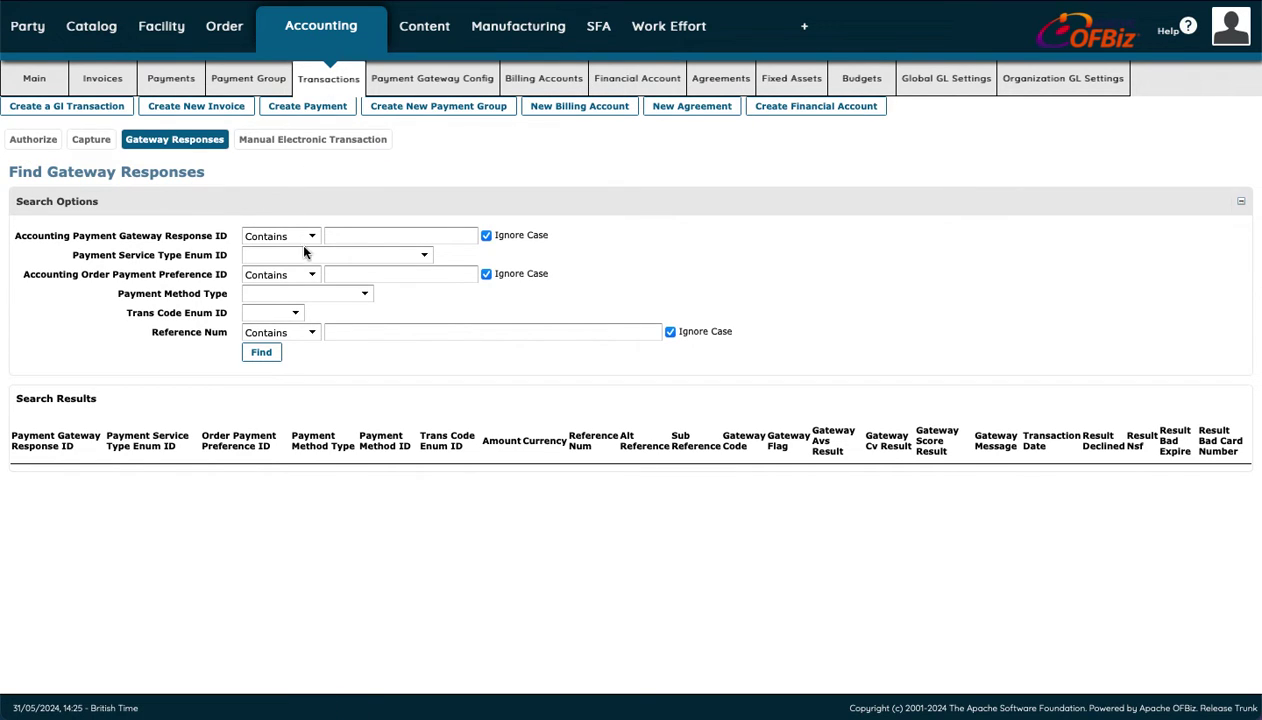
click(291, 256)
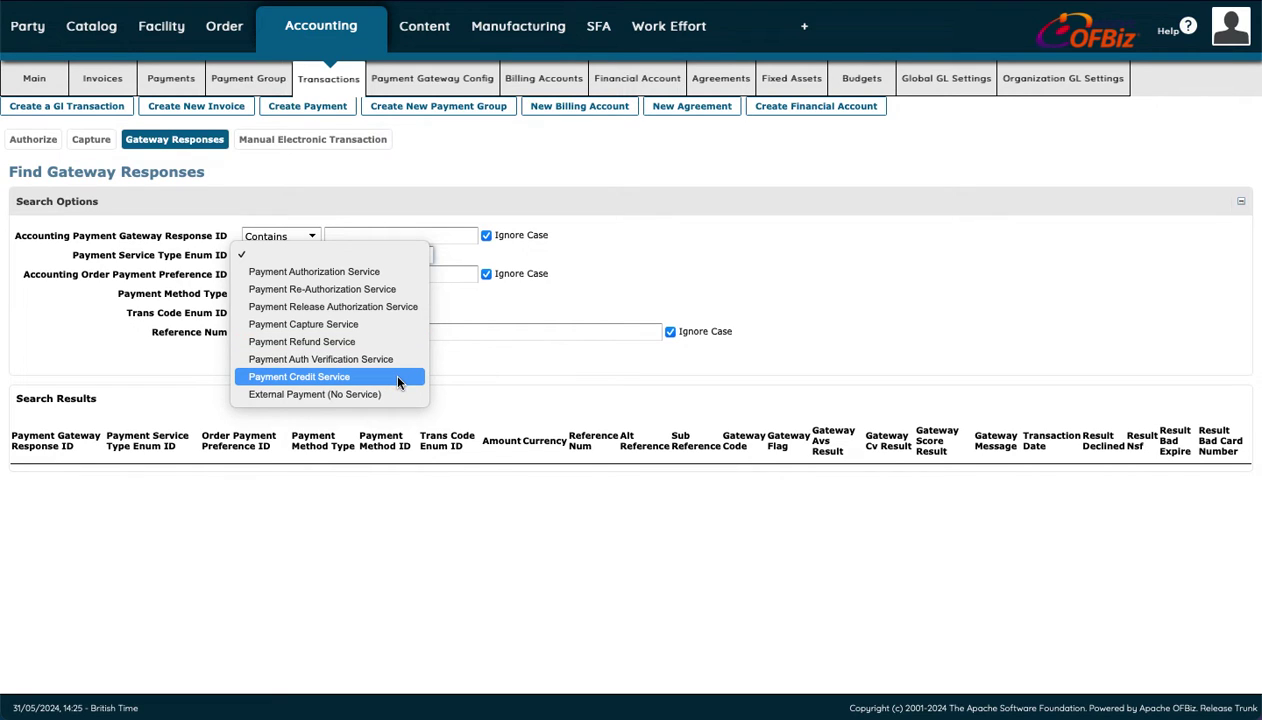
click(543, 289)
click(284, 297)
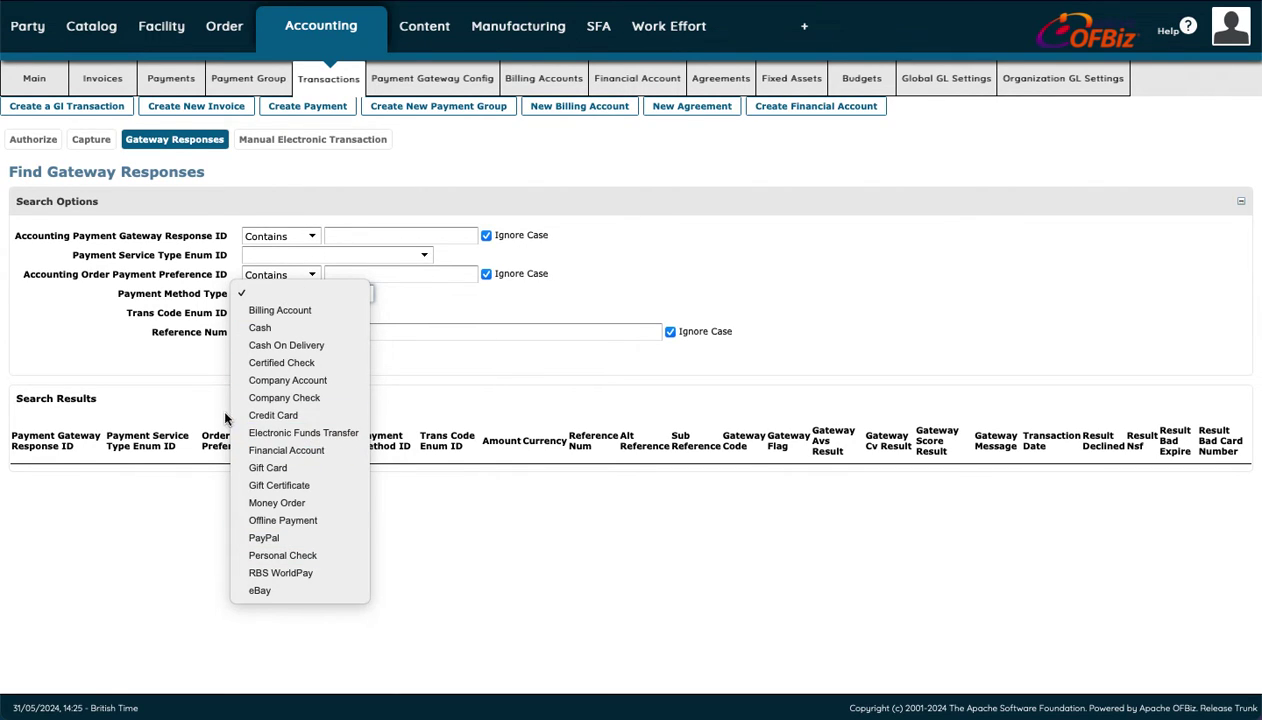
click(189, 363)
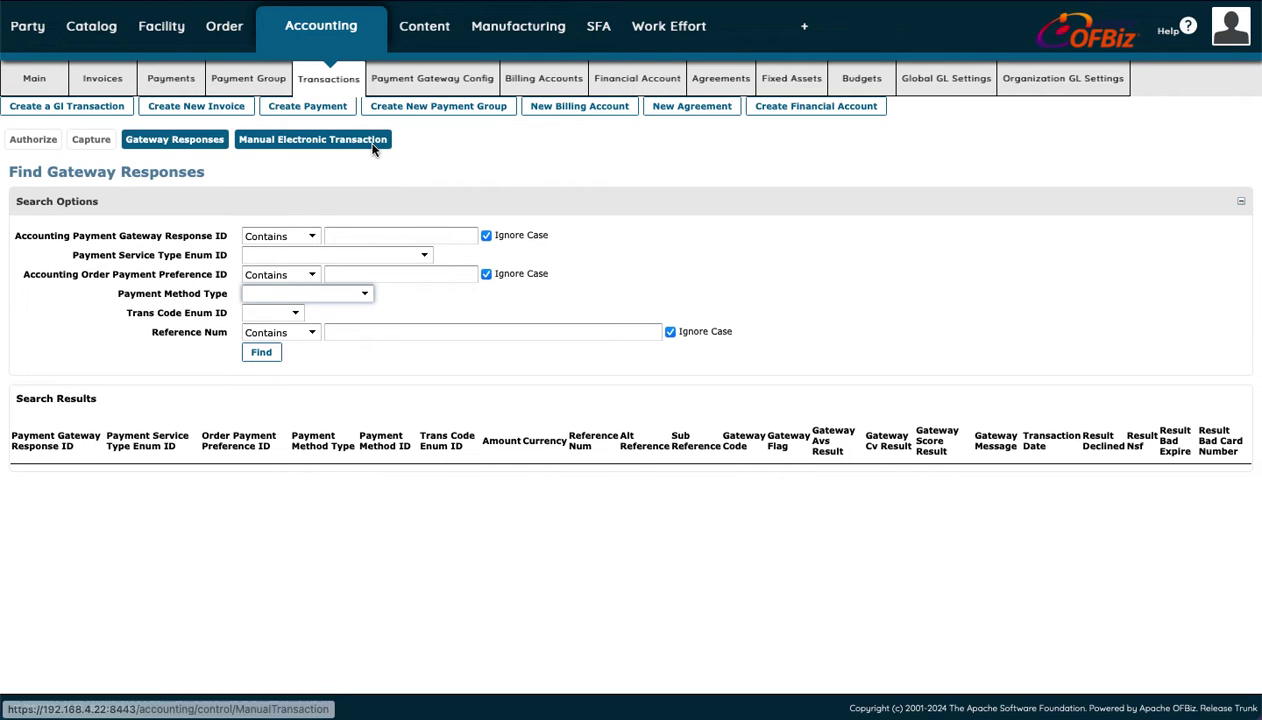
Open the payment gateway configuration search and examine the available gateway config types without choosing one
click(441, 85)
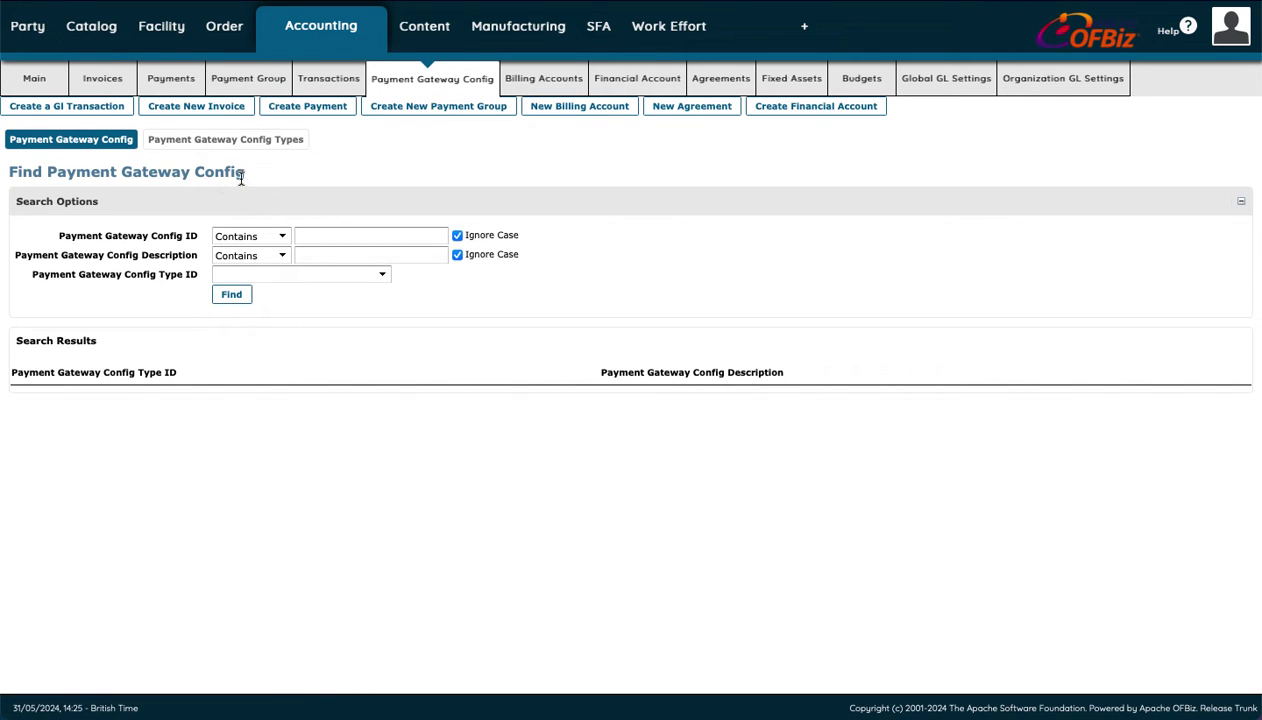
click(242, 275)
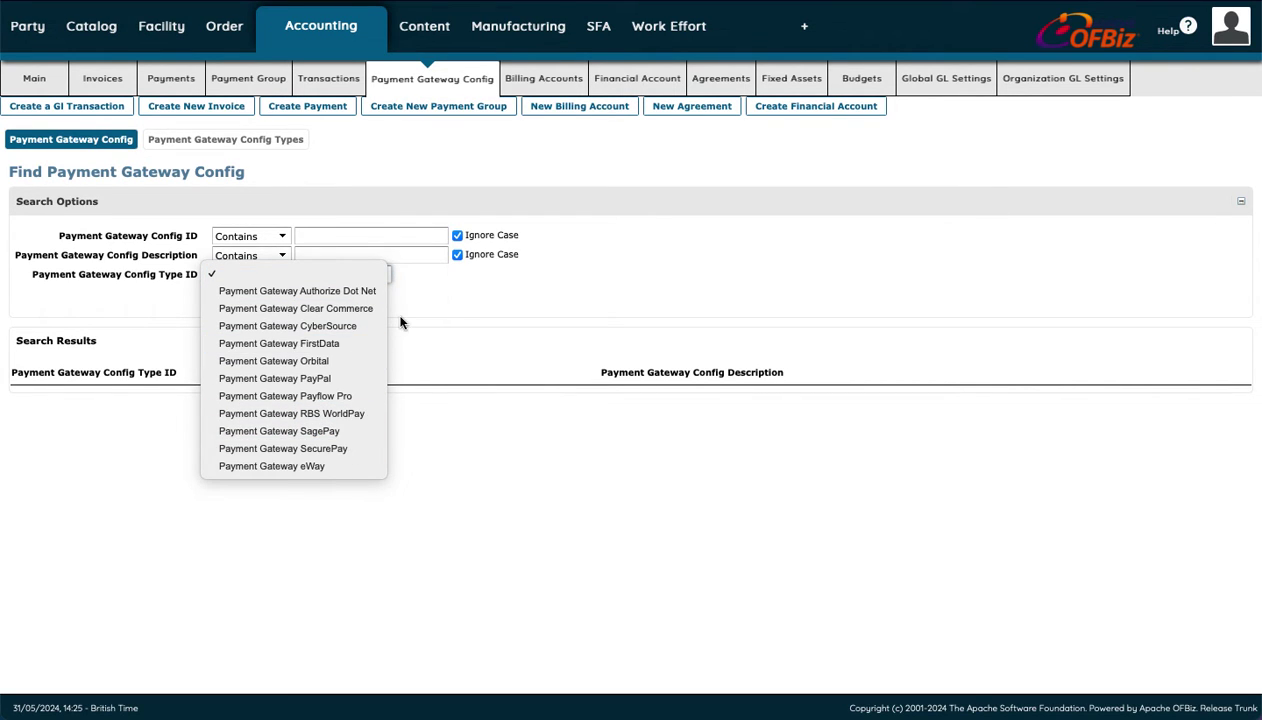
click(444, 294)
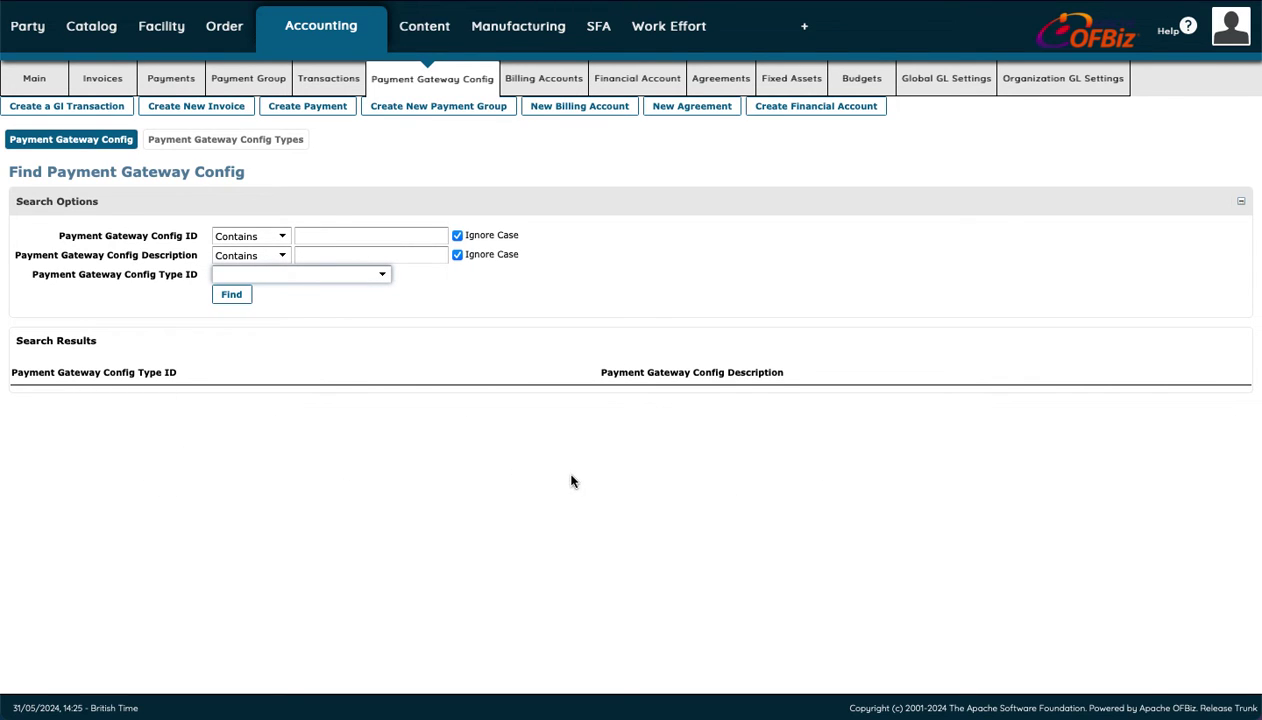
Open the billing account search and view the From Date calendar without choosing a date
click(558, 86)
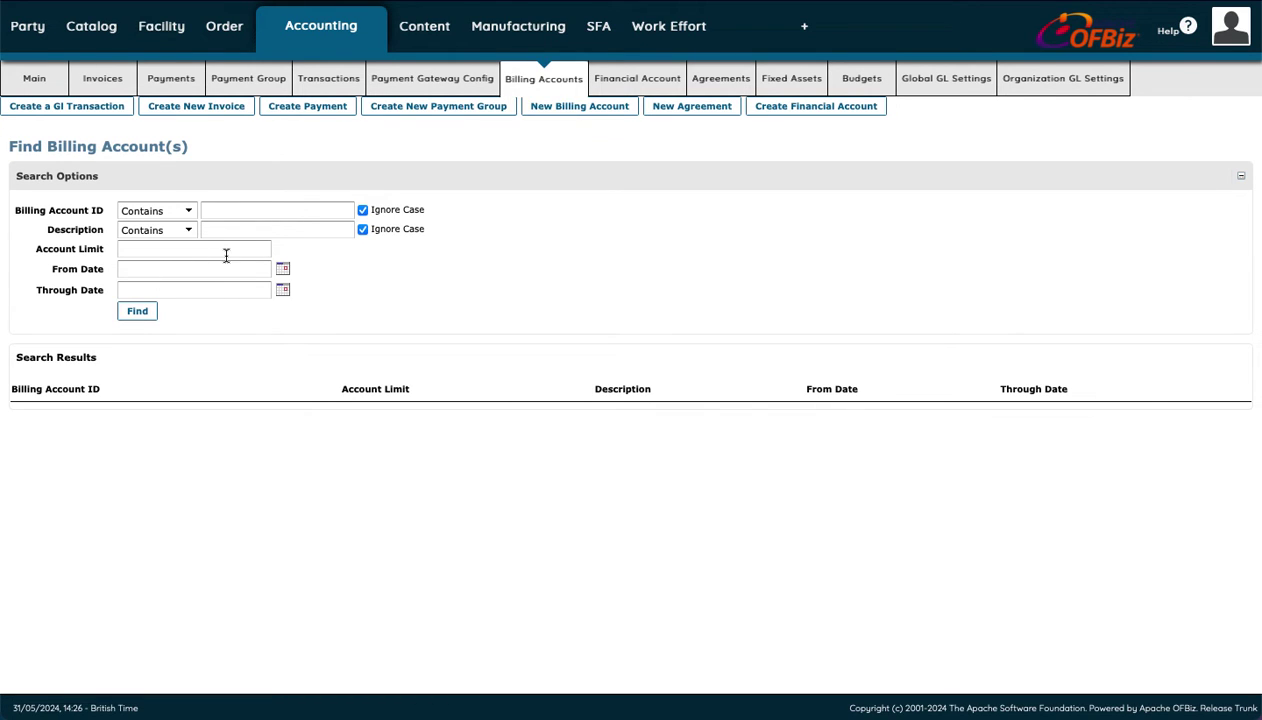
click(283, 272)
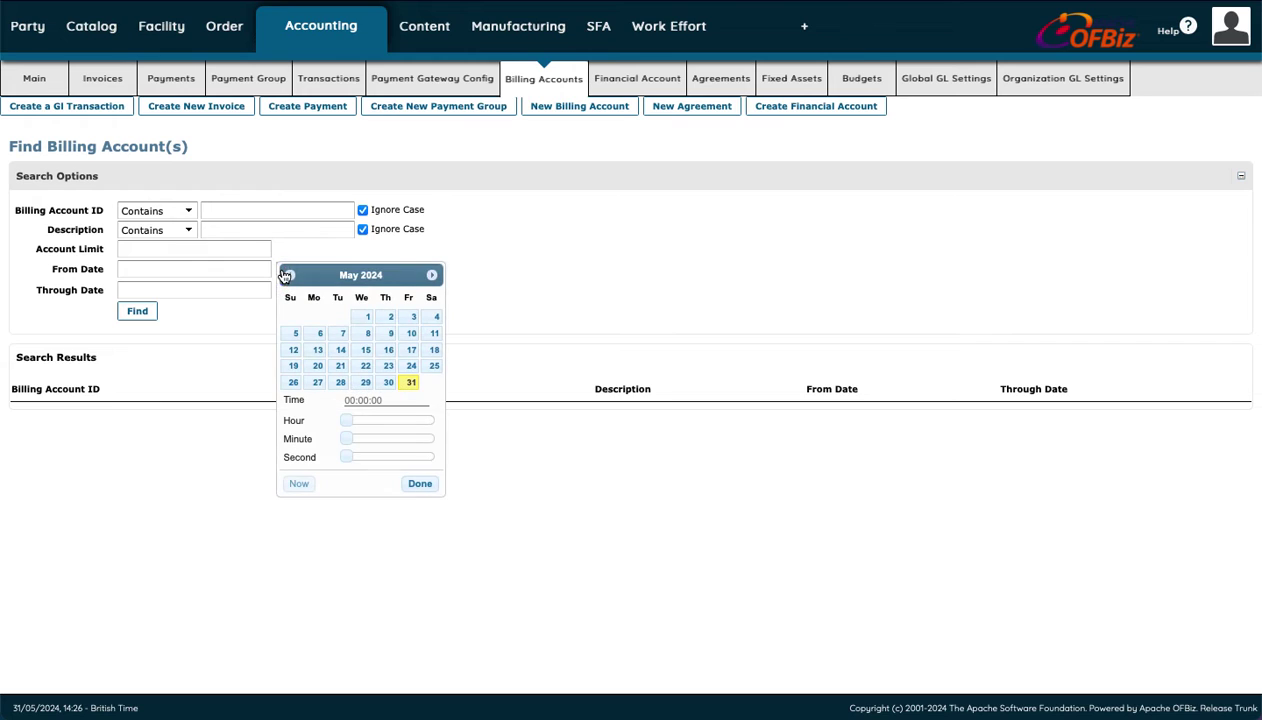
click(474, 310)
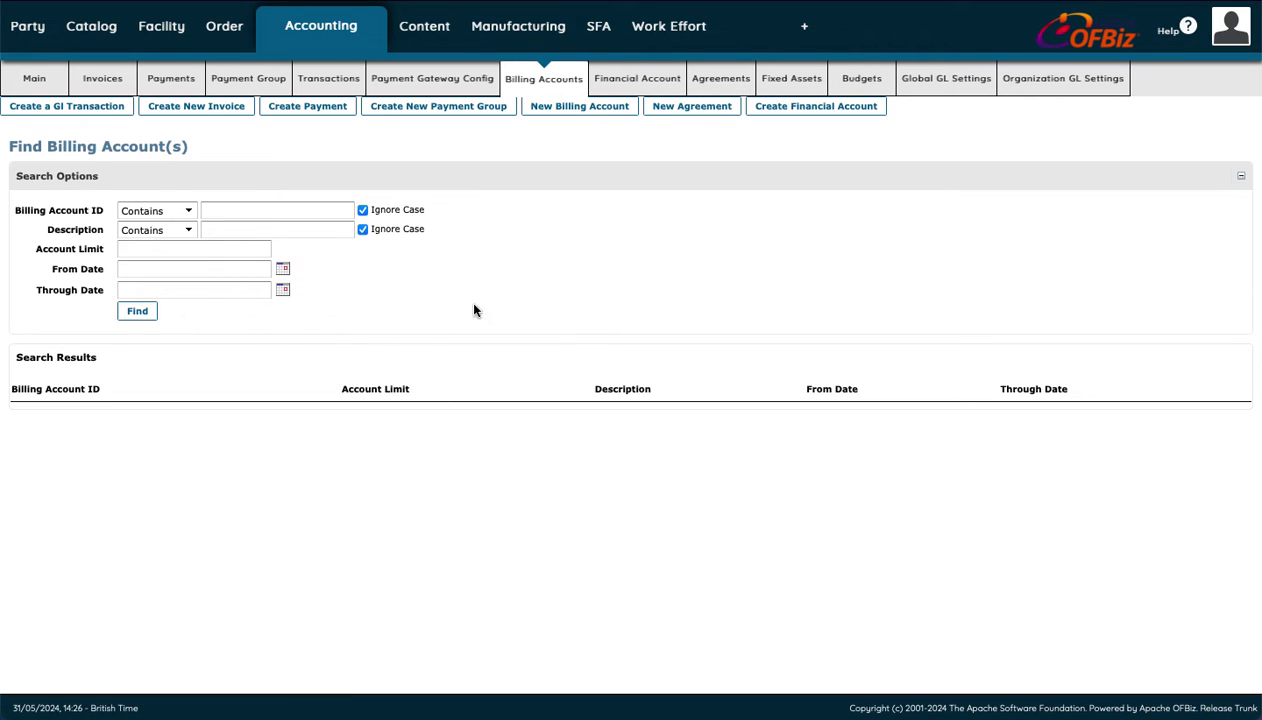
click(283, 270)
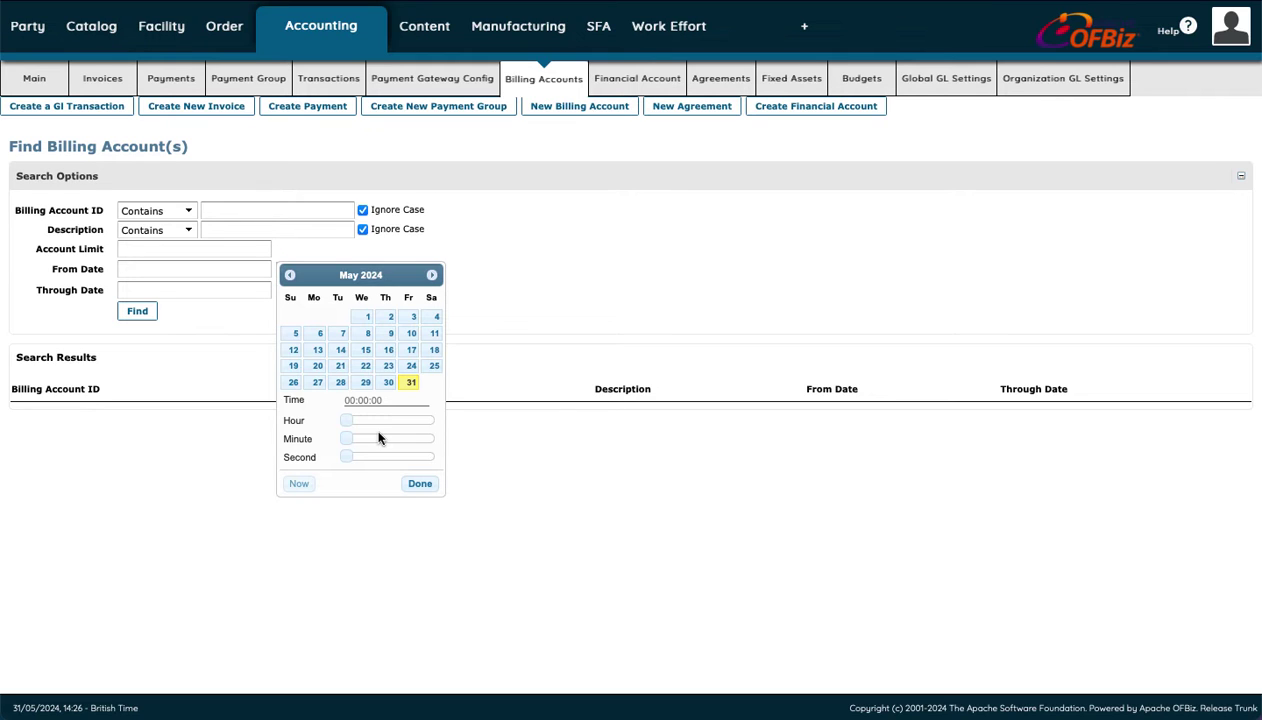
click(419, 485)
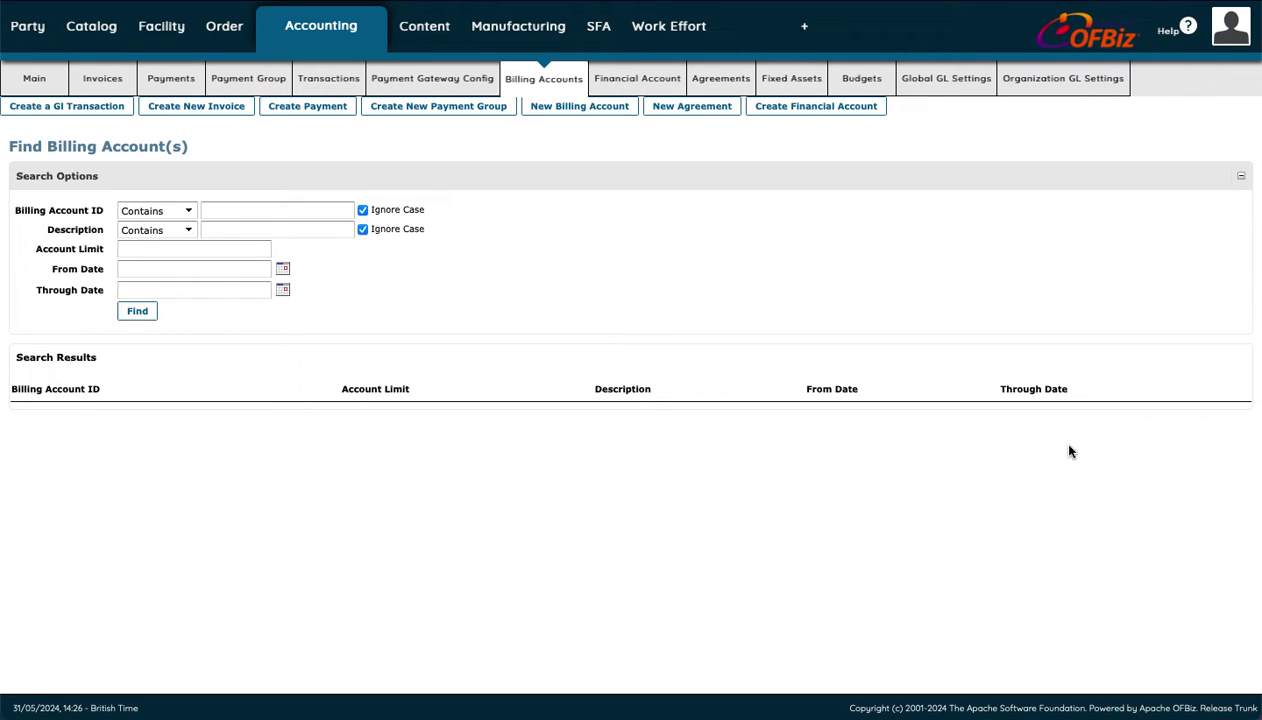
Open the ABN AMRO financial account and view its details, roles and transaction search
click(636, 88)
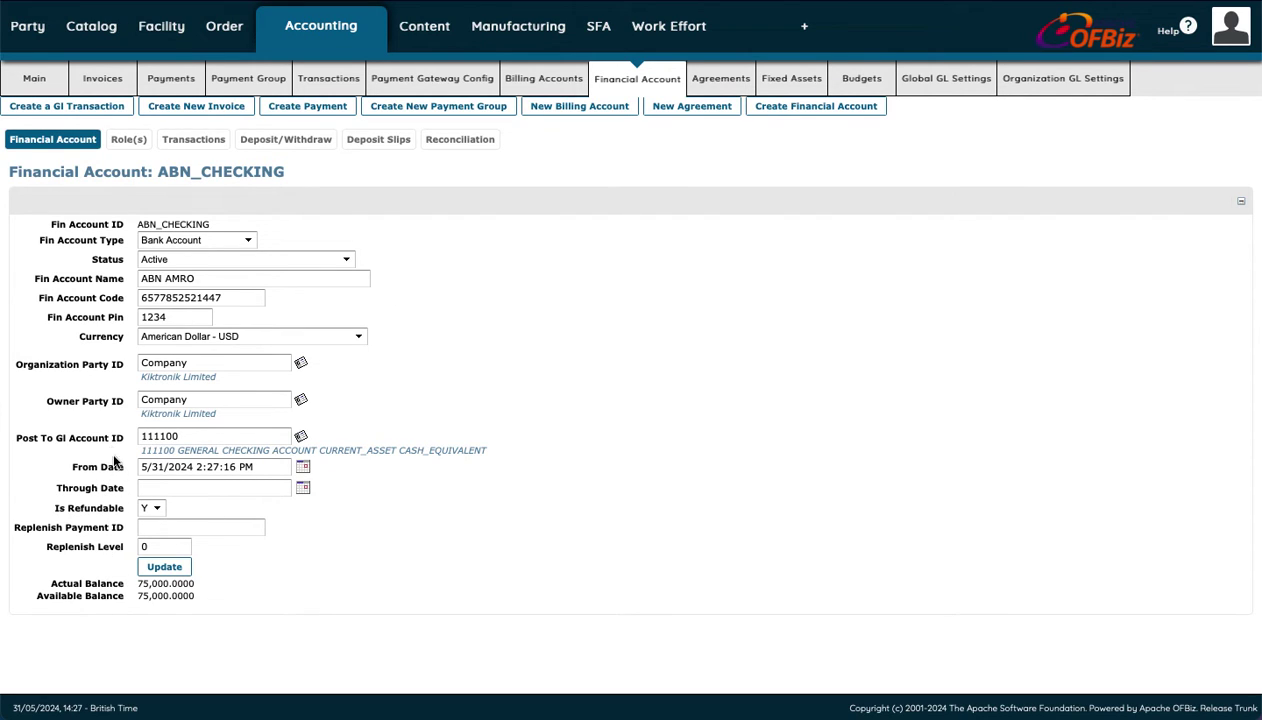
click(137, 145)
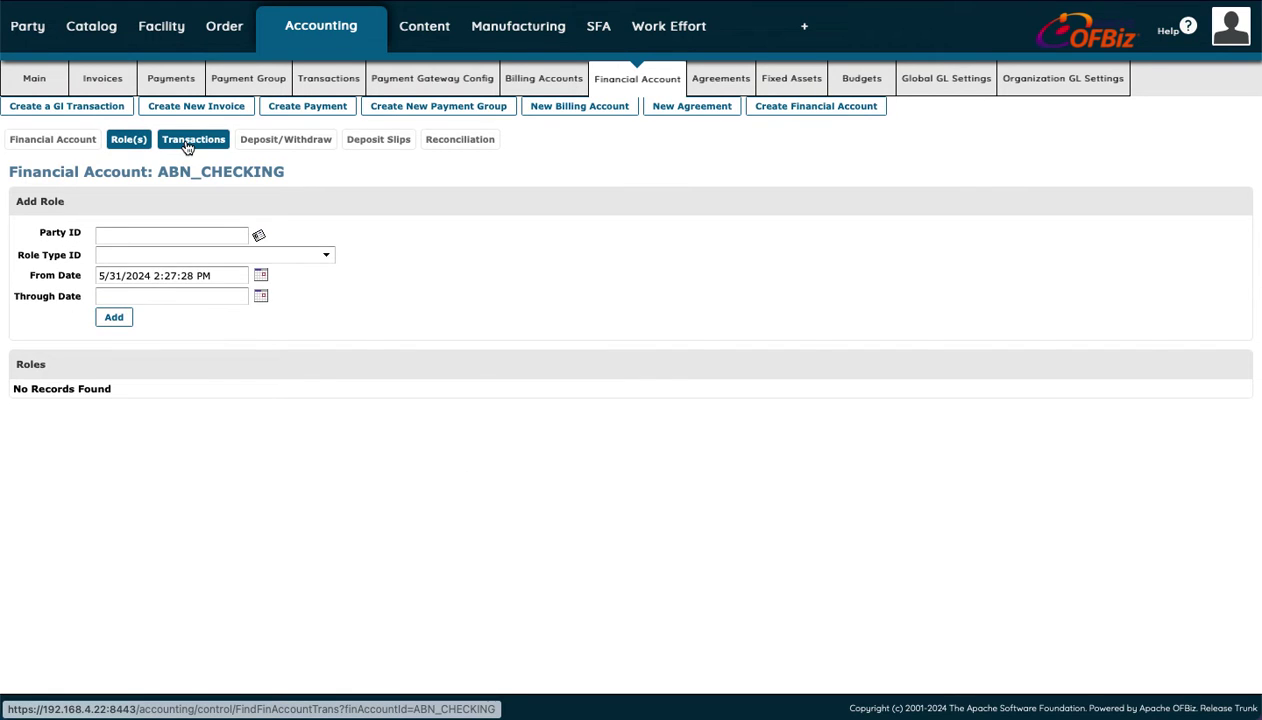
click(187, 146)
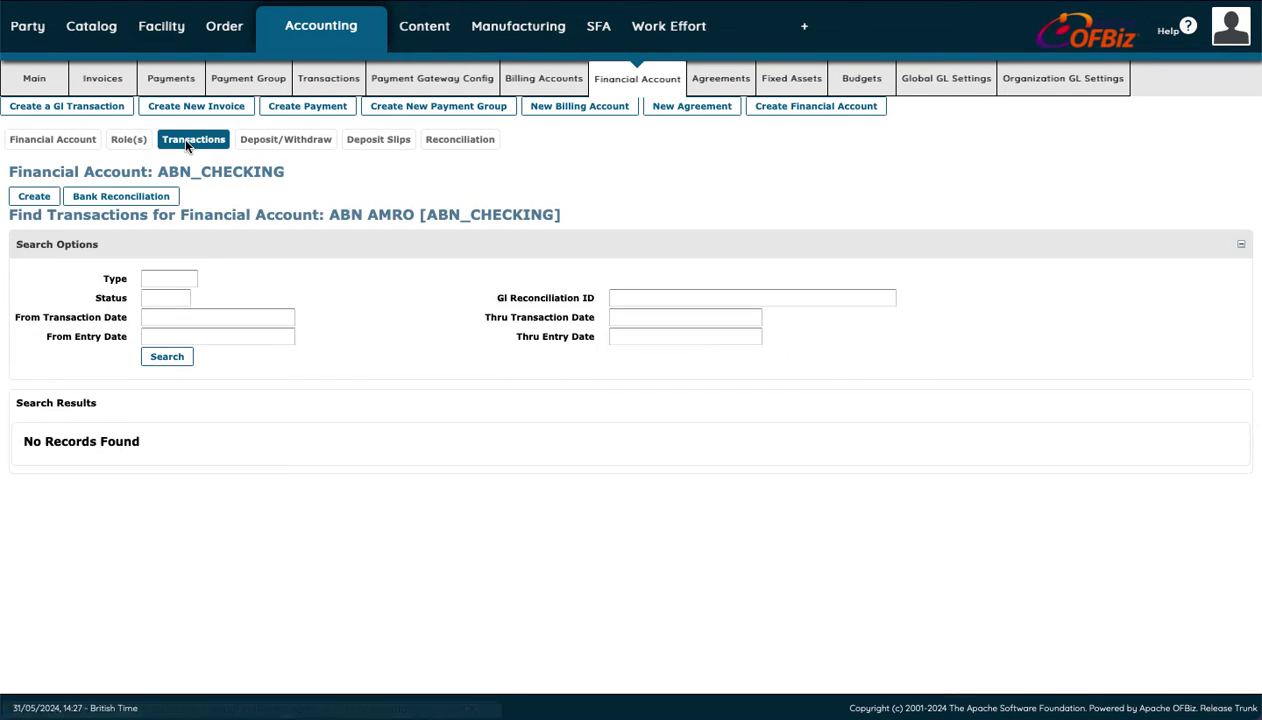
Open the financial account's deposit/withdraw search and examine the available payment method types and card types without choosing any
click(269, 147)
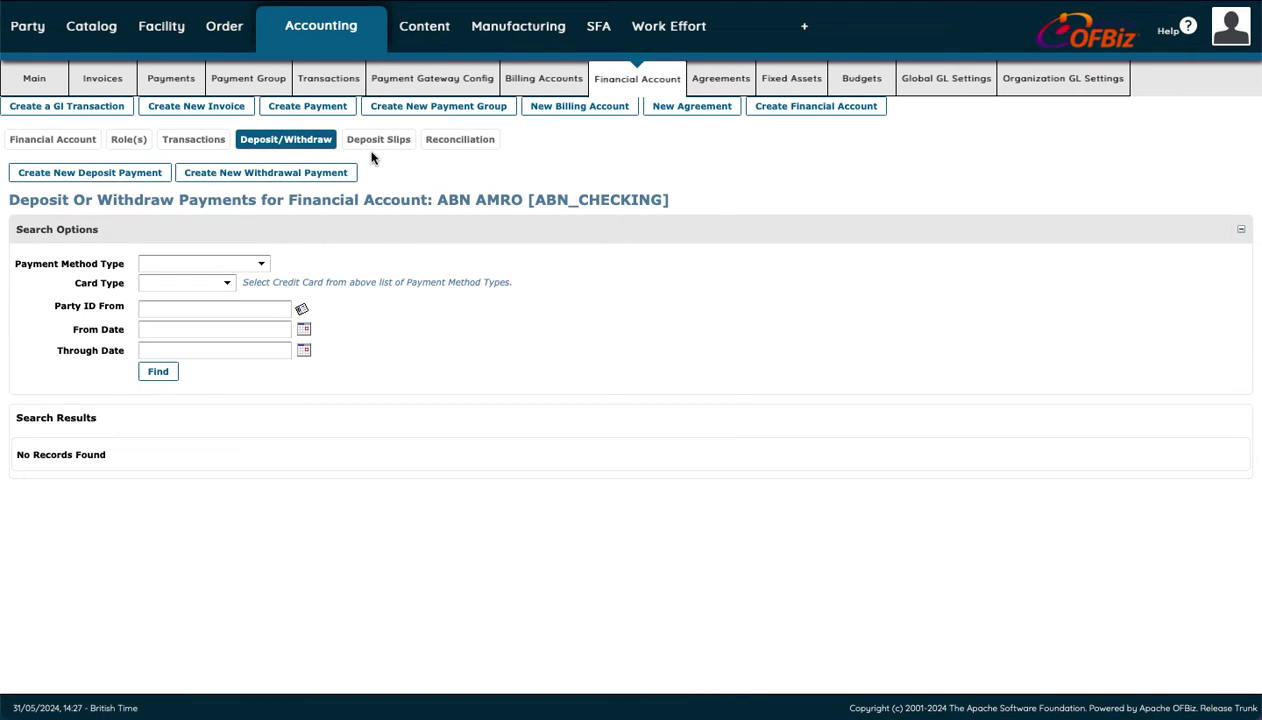
click(257, 265)
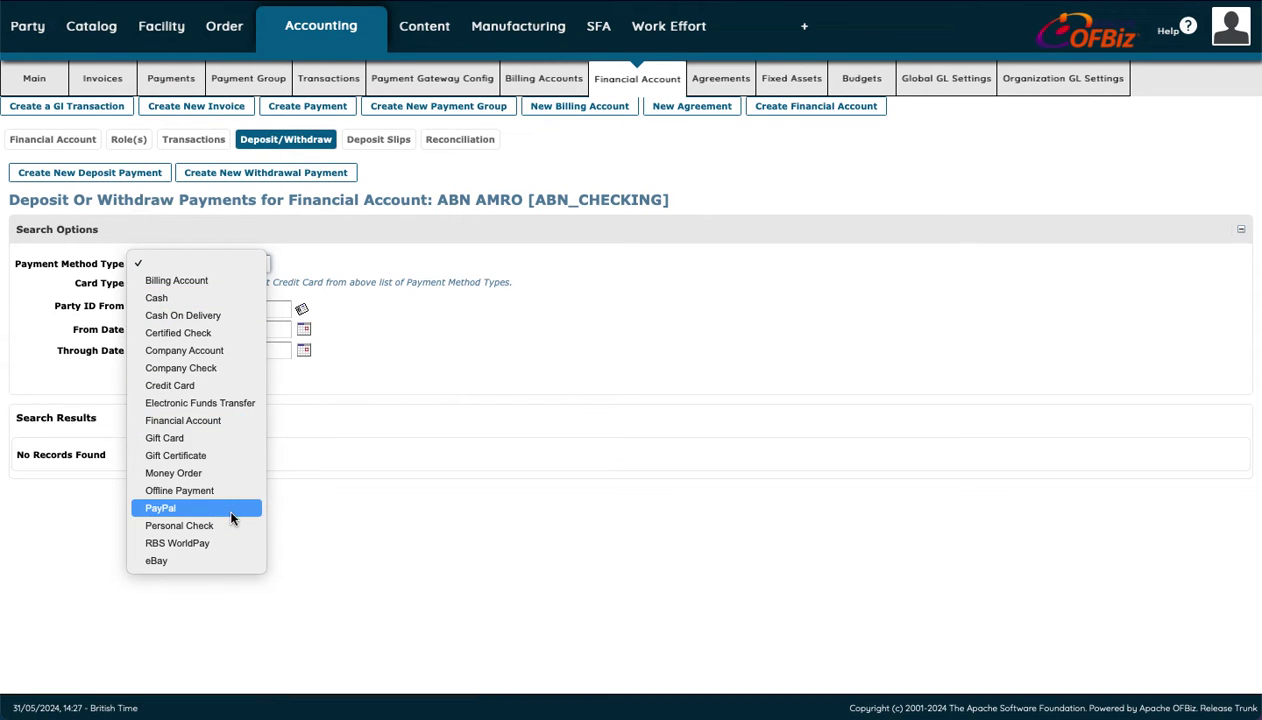
click(352, 398)
click(218, 285)
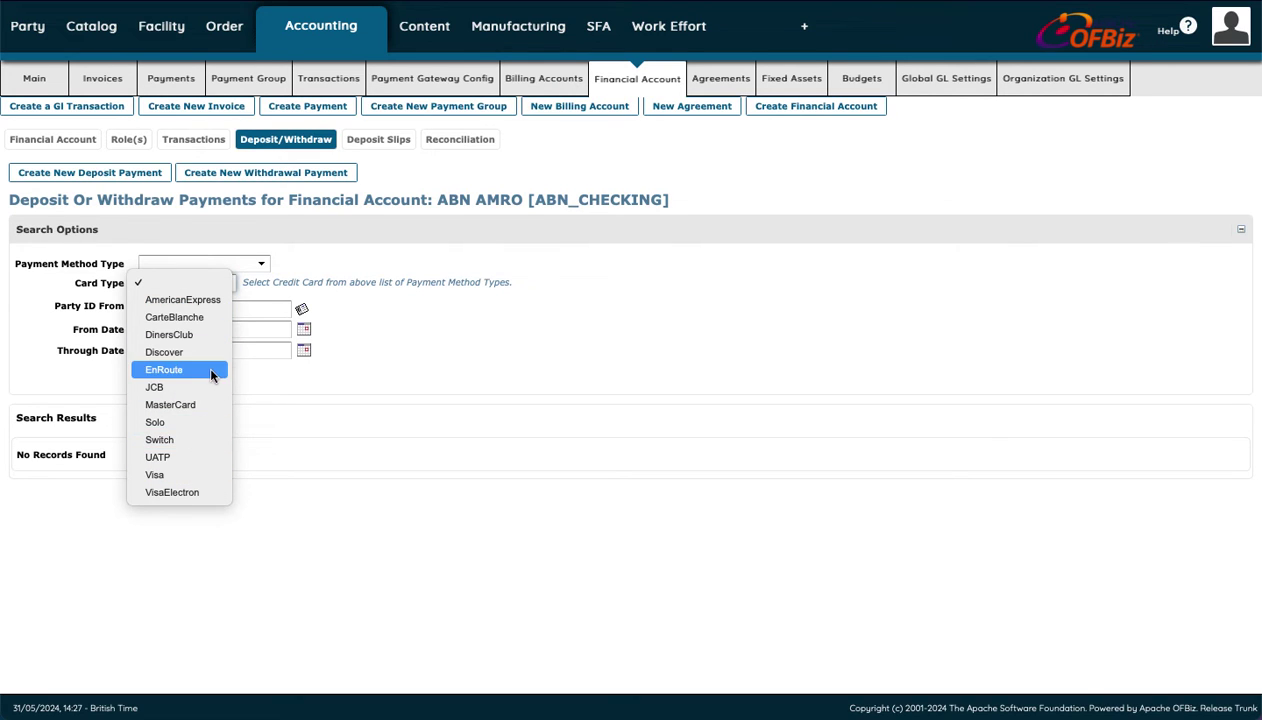
click(423, 333)
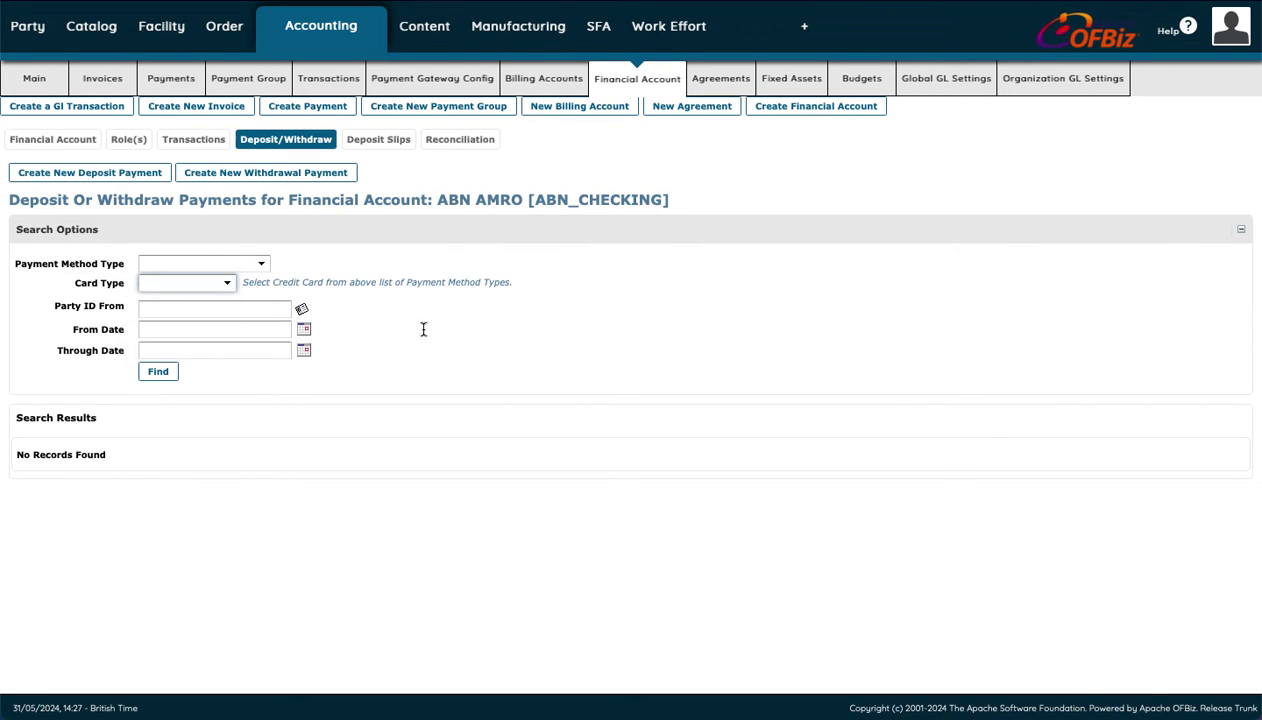
View the financial account's deposit slips, open its reconciliations, and examine the status options without choosing one
click(395, 146)
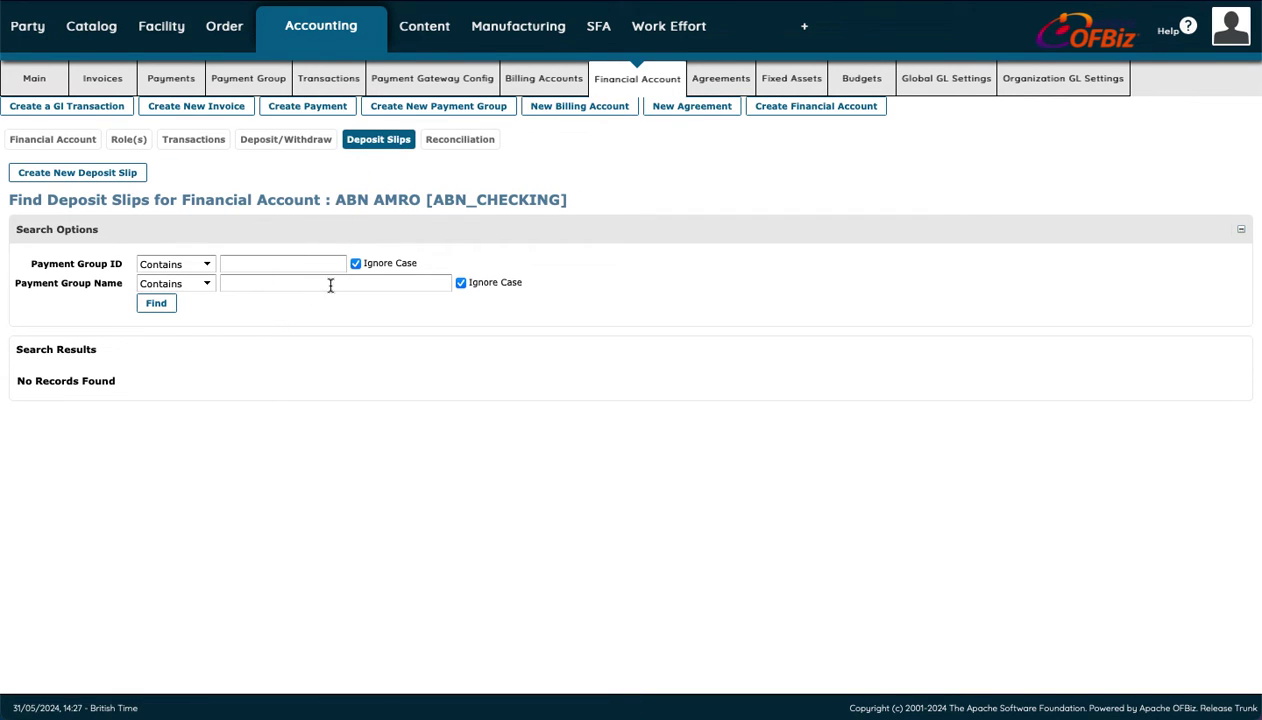
click(445, 142)
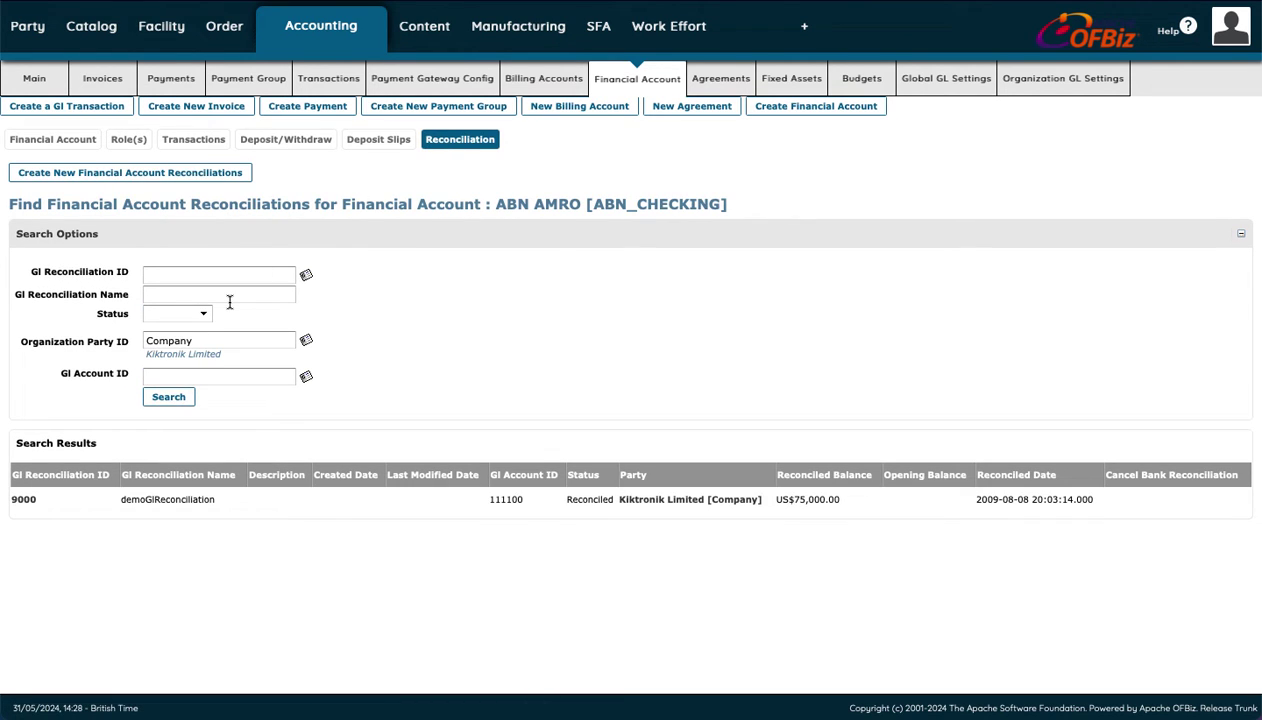
click(200, 316)
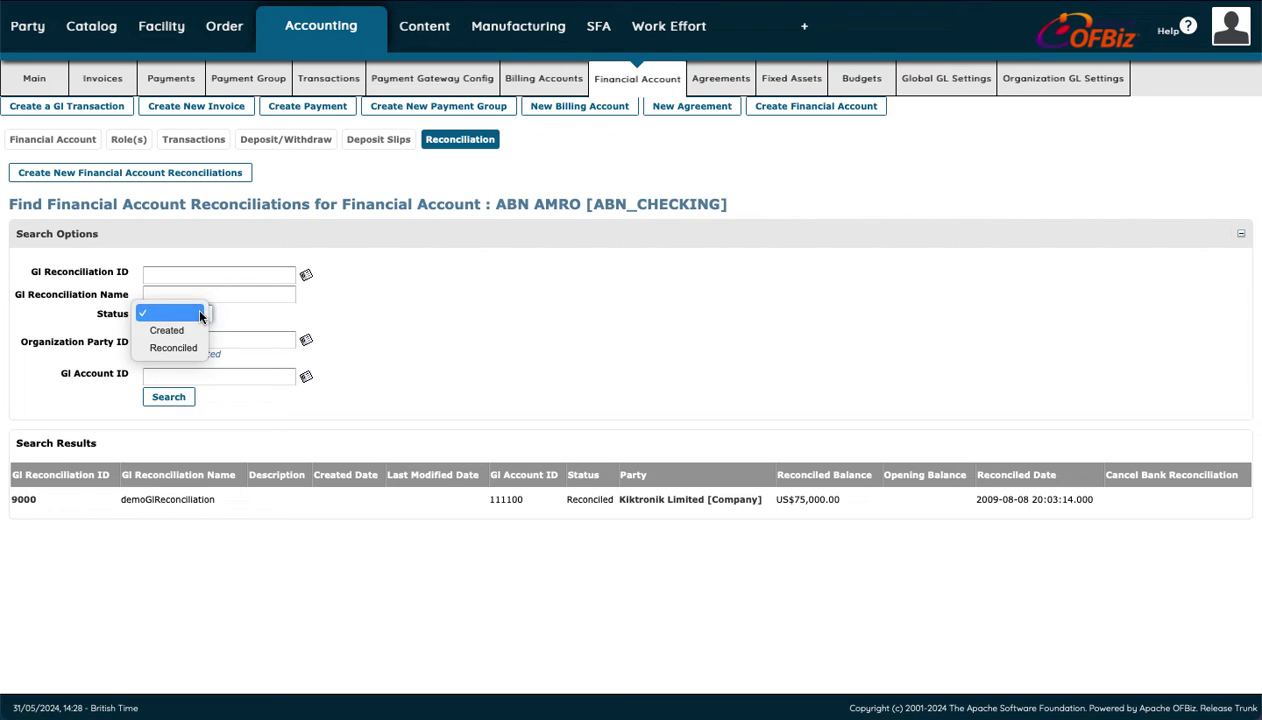
click(234, 332)
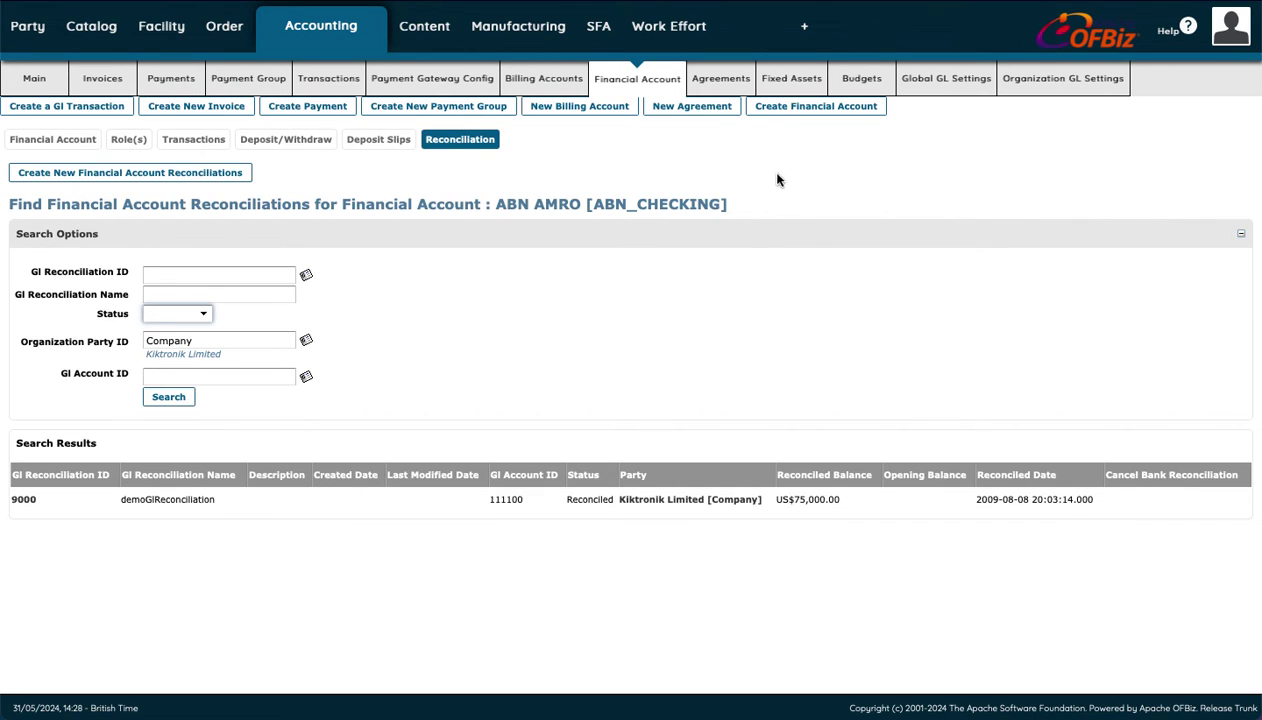
Open the agreements search and examine the available agreement types without choosing one
click(725, 84)
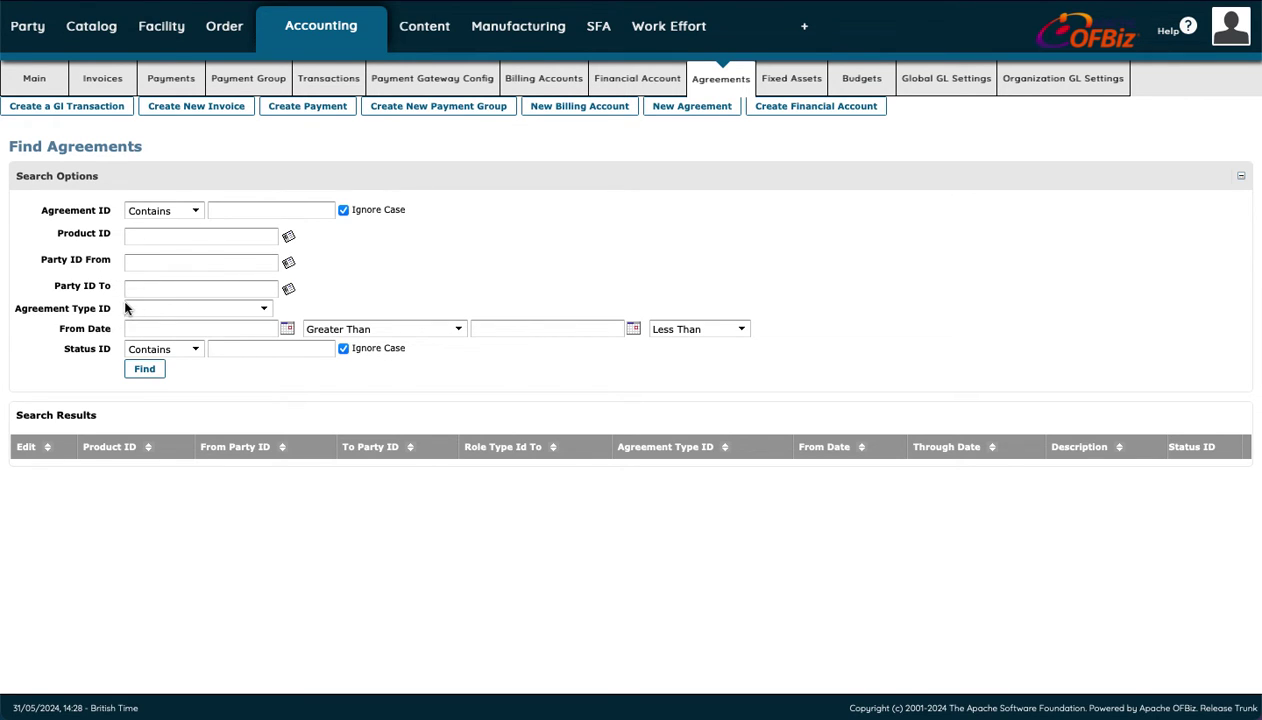
click(166, 312)
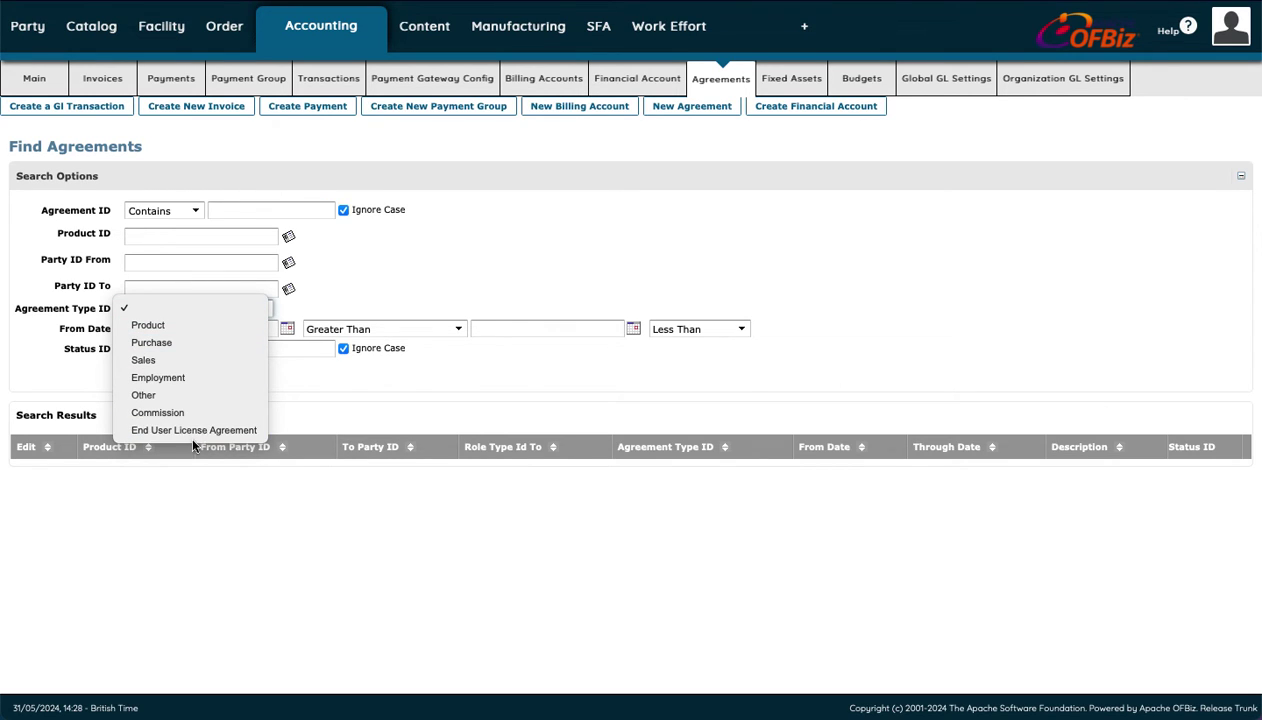
click(308, 390)
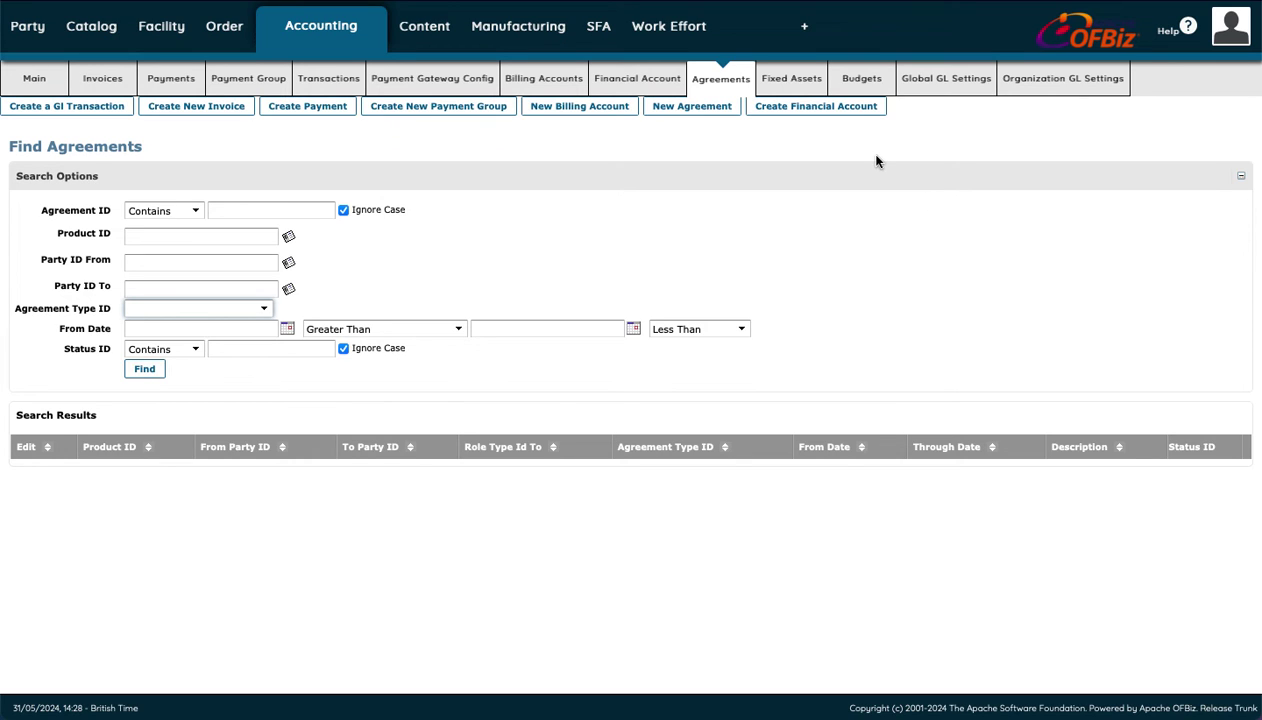
Open the fixed assets search and examine the available asset types without choosing one
click(797, 79)
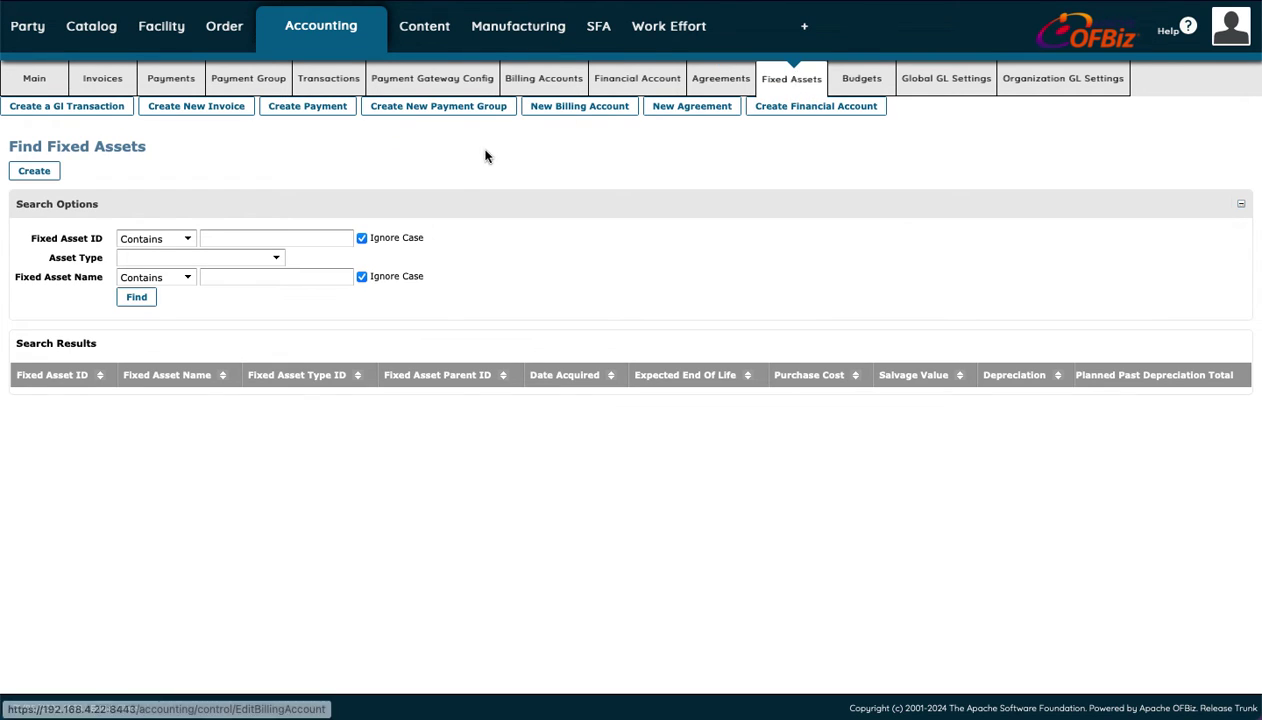
click(247, 258)
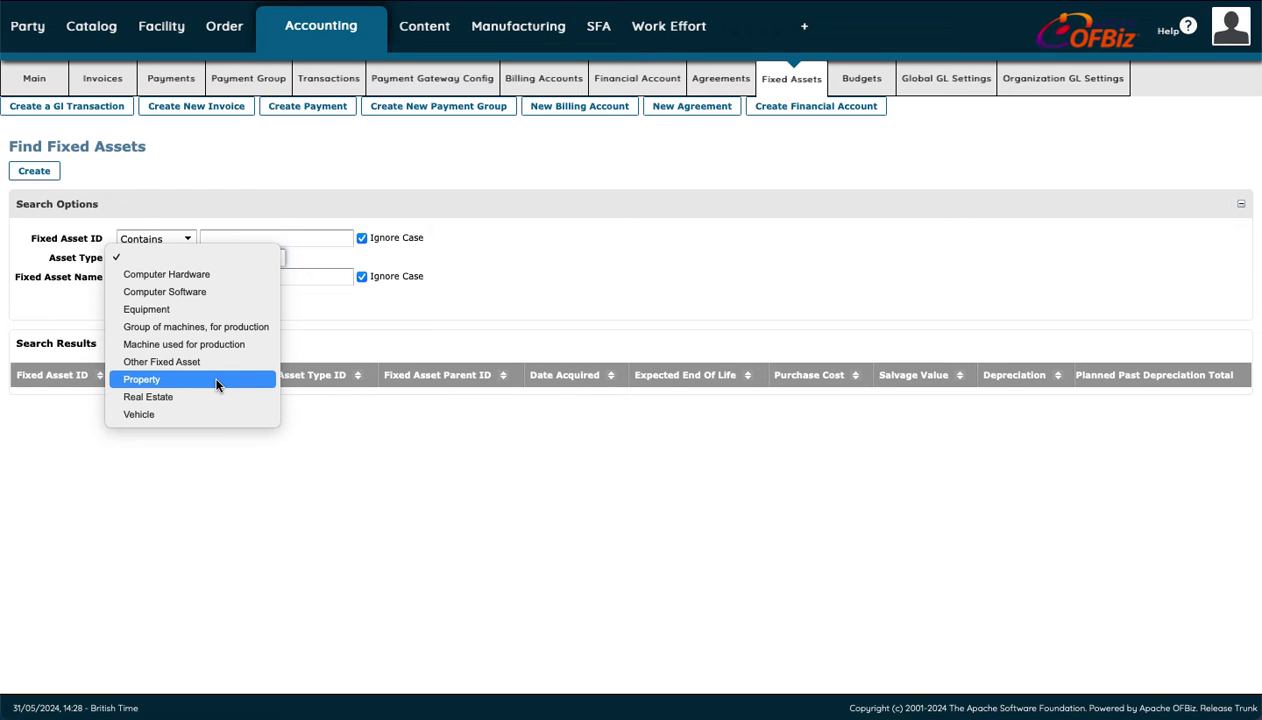
click(343, 317)
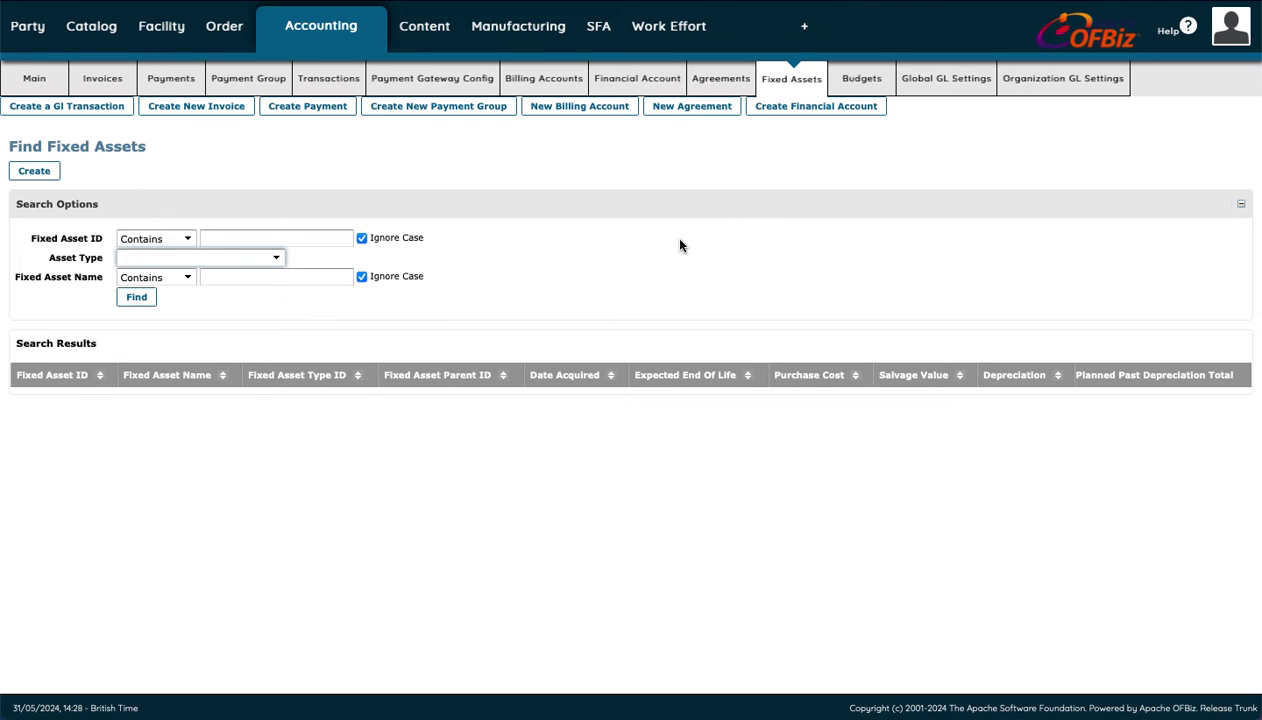
Open the budgets search and examine the available budget types without choosing one
click(863, 80)
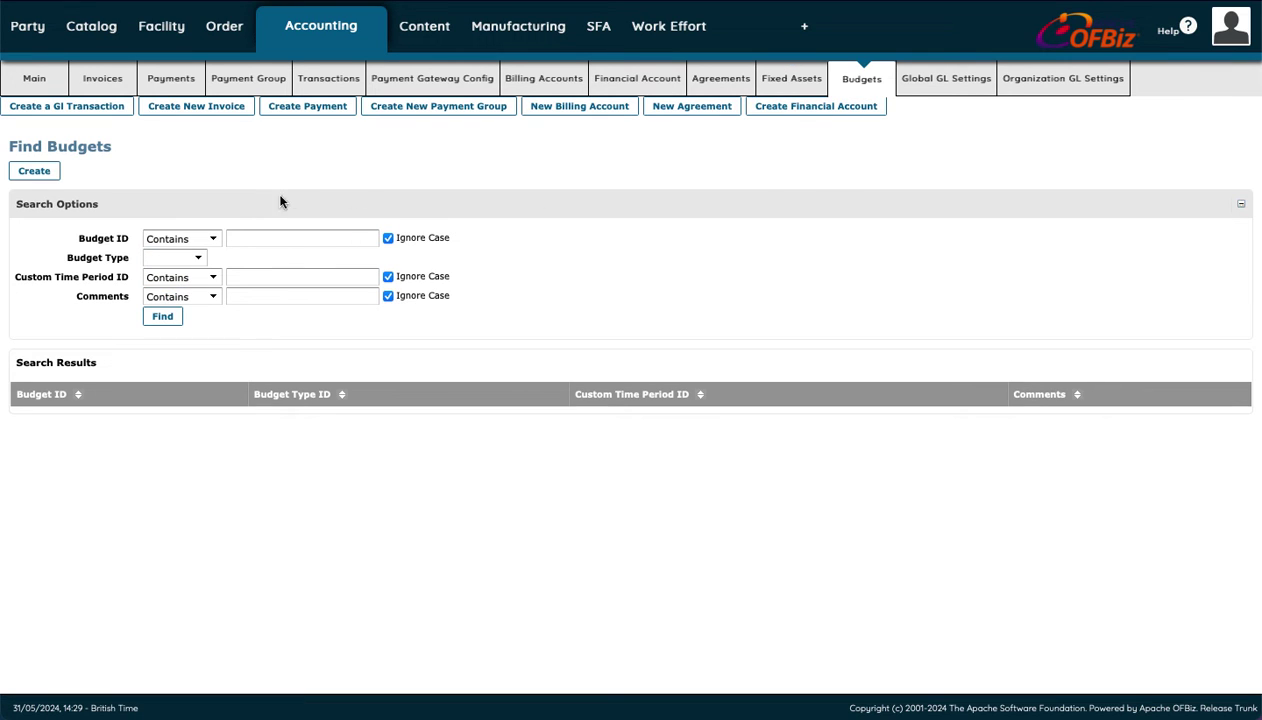
click(197, 257)
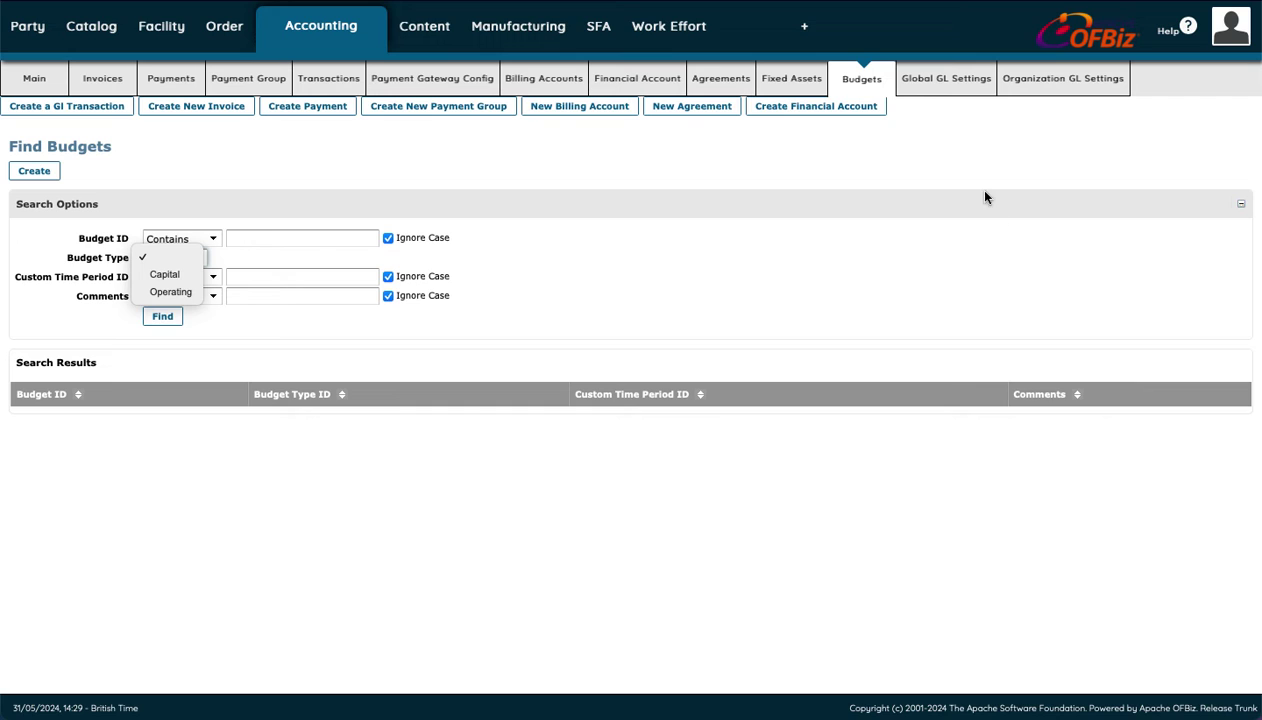
click(955, 82)
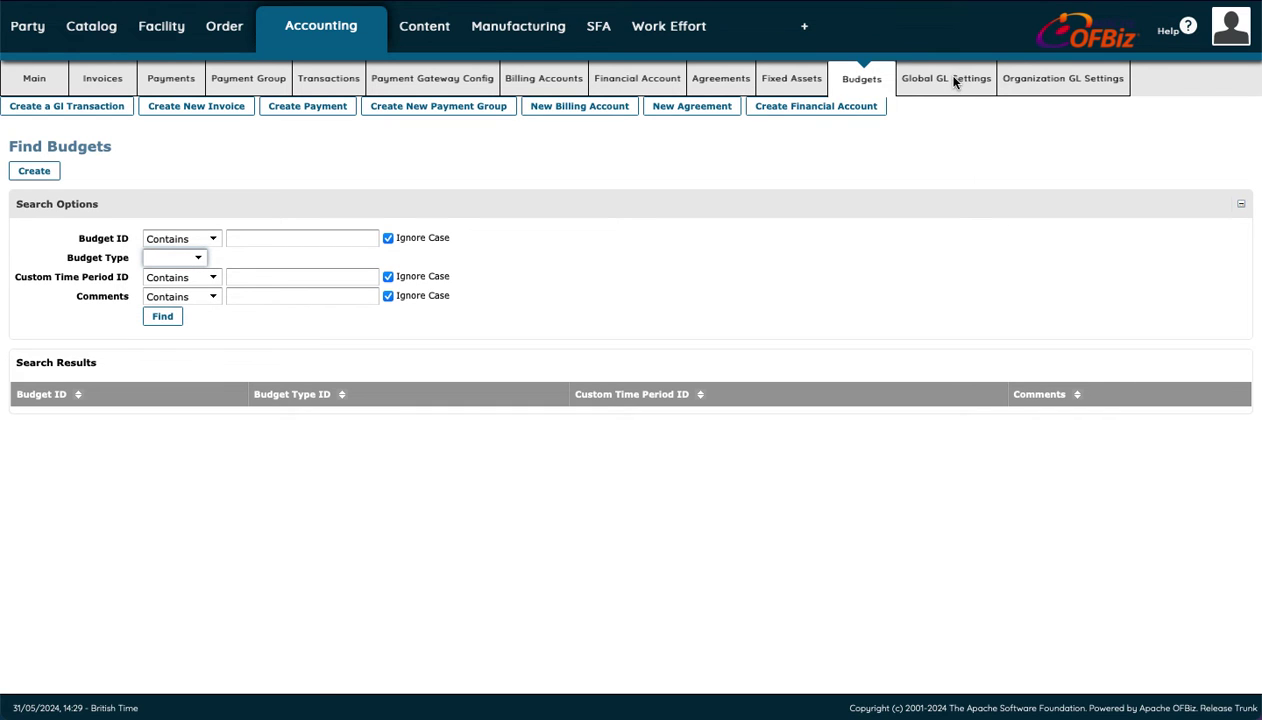
Open the chart of accounts in Global GL Settings and look through the first page of accounts
click(955, 82)
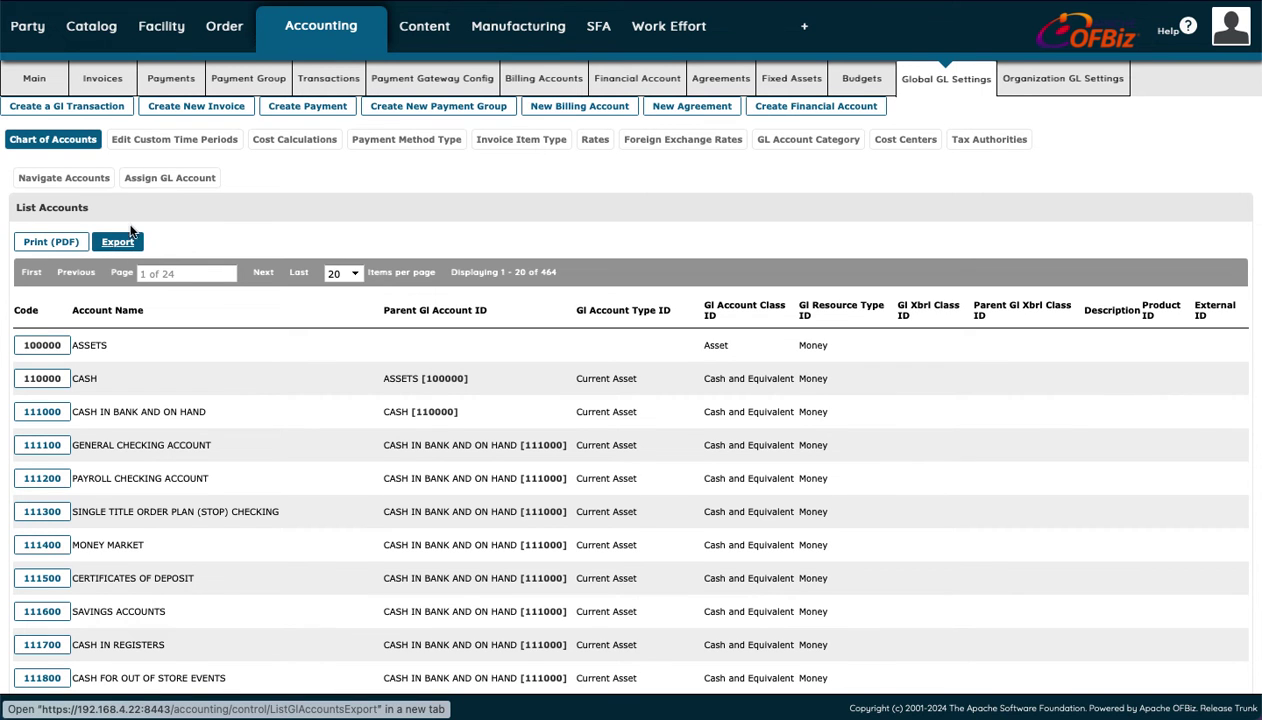
scroll(331, 221, down, 2)
scroll(331, 221, down, 2)
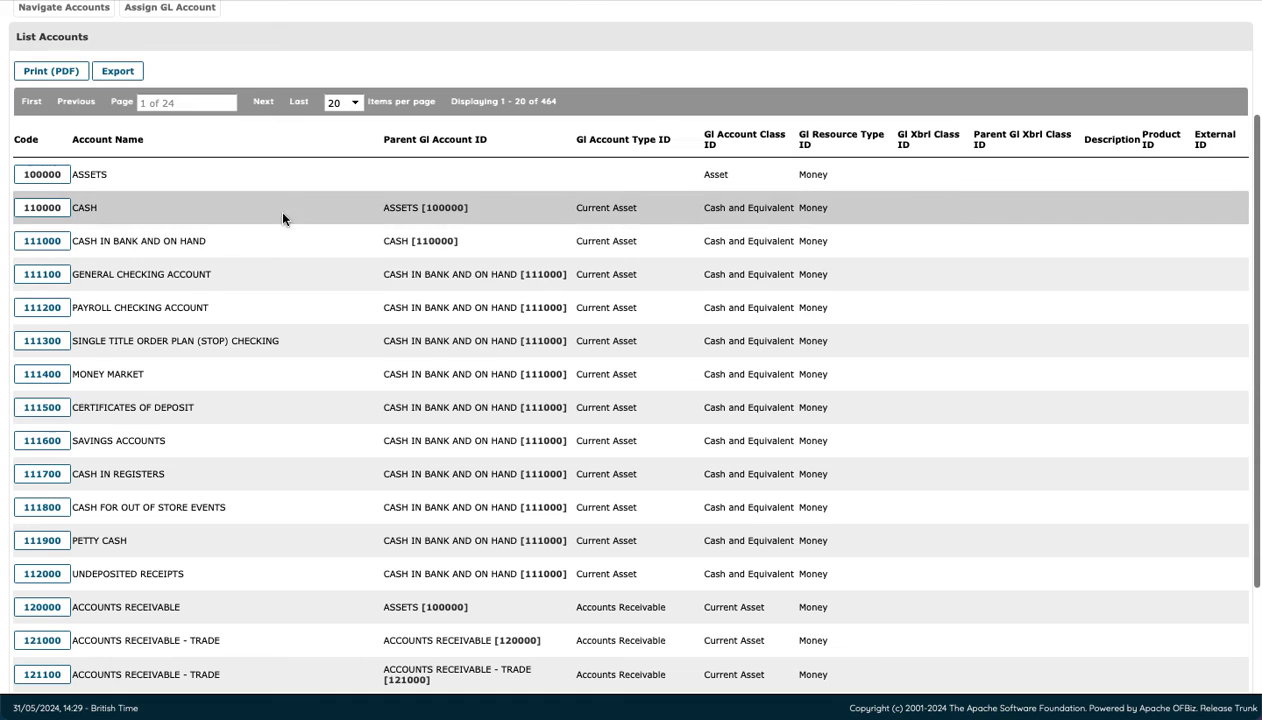
scroll(269, 549, down, 3)
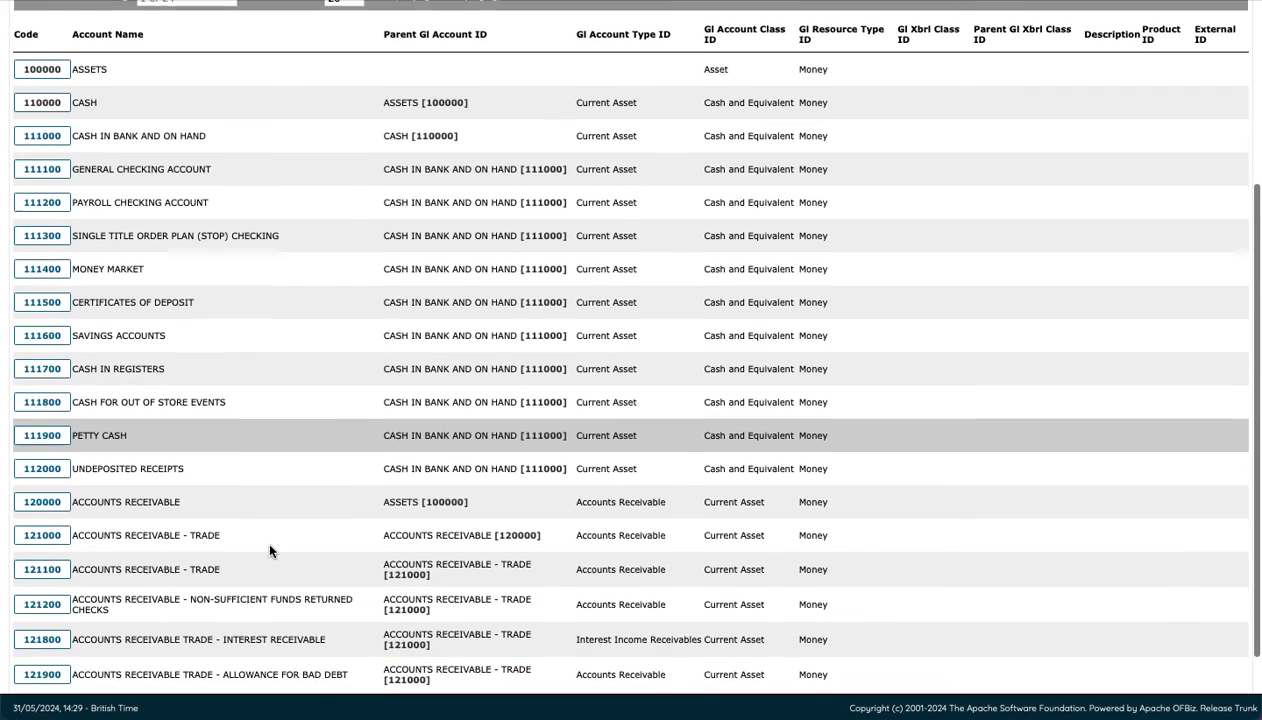
scroll(269, 549, up, 3)
scroll(269, 549, up, 2)
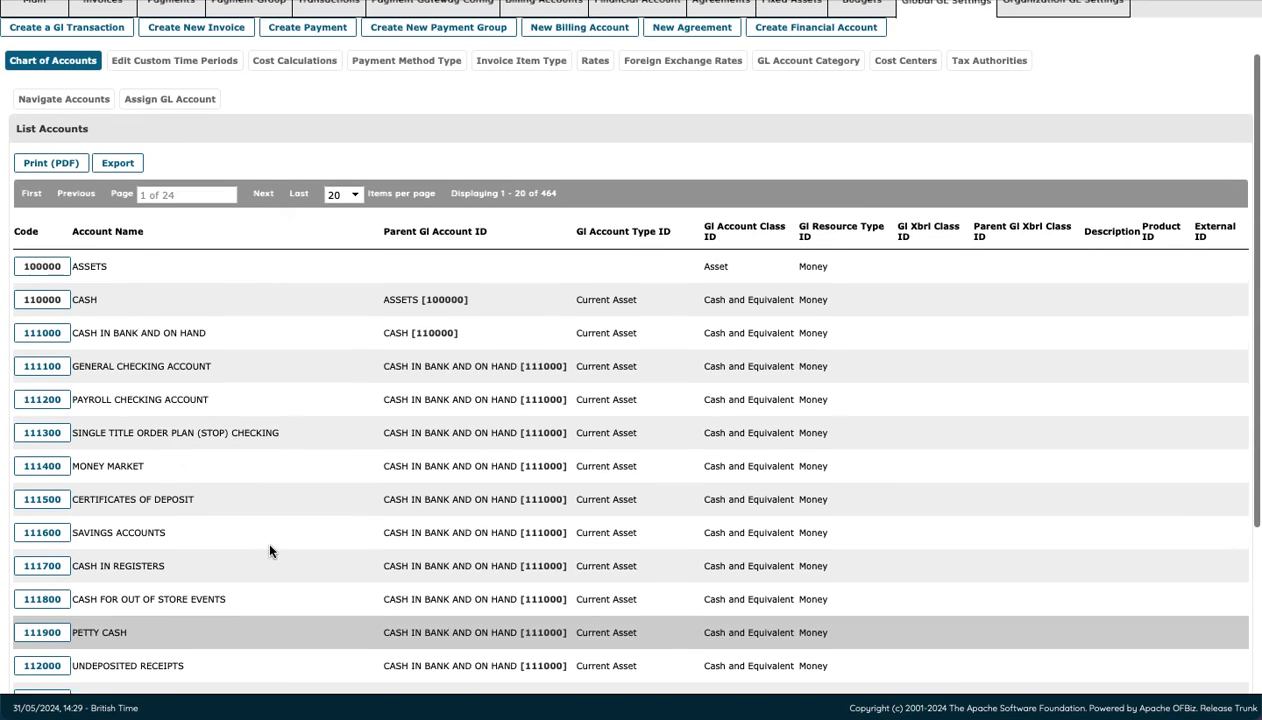
Open the 100000 ASSETS account, expand its tree through CASH and CASH IN BANK AND ON HAND, and review its edit form
click(54, 275)
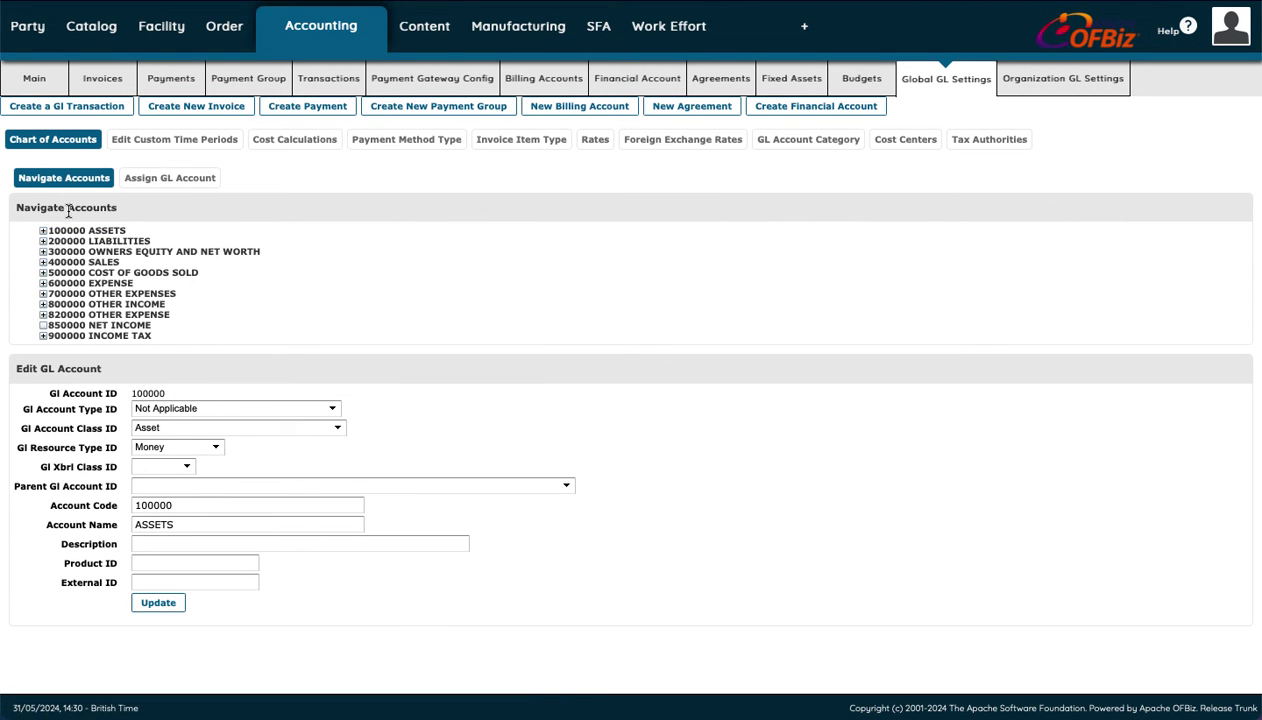
click(42, 232)
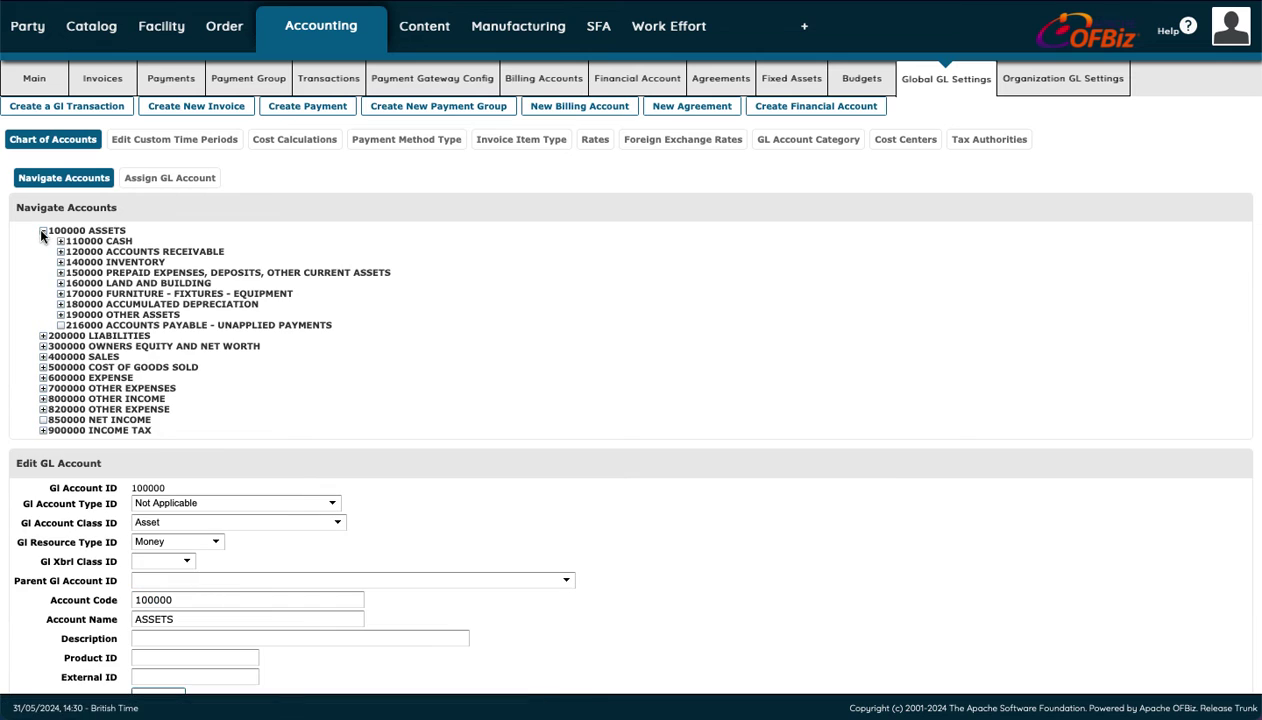
click(61, 243)
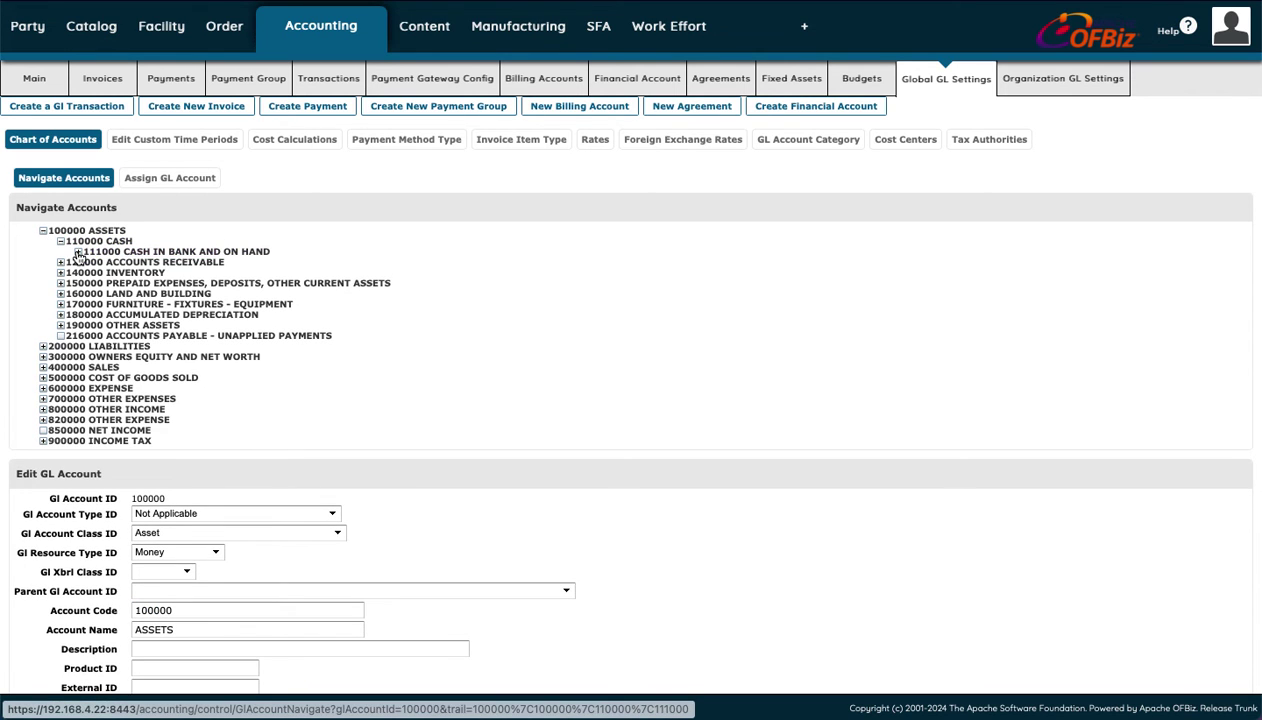
click(77, 252)
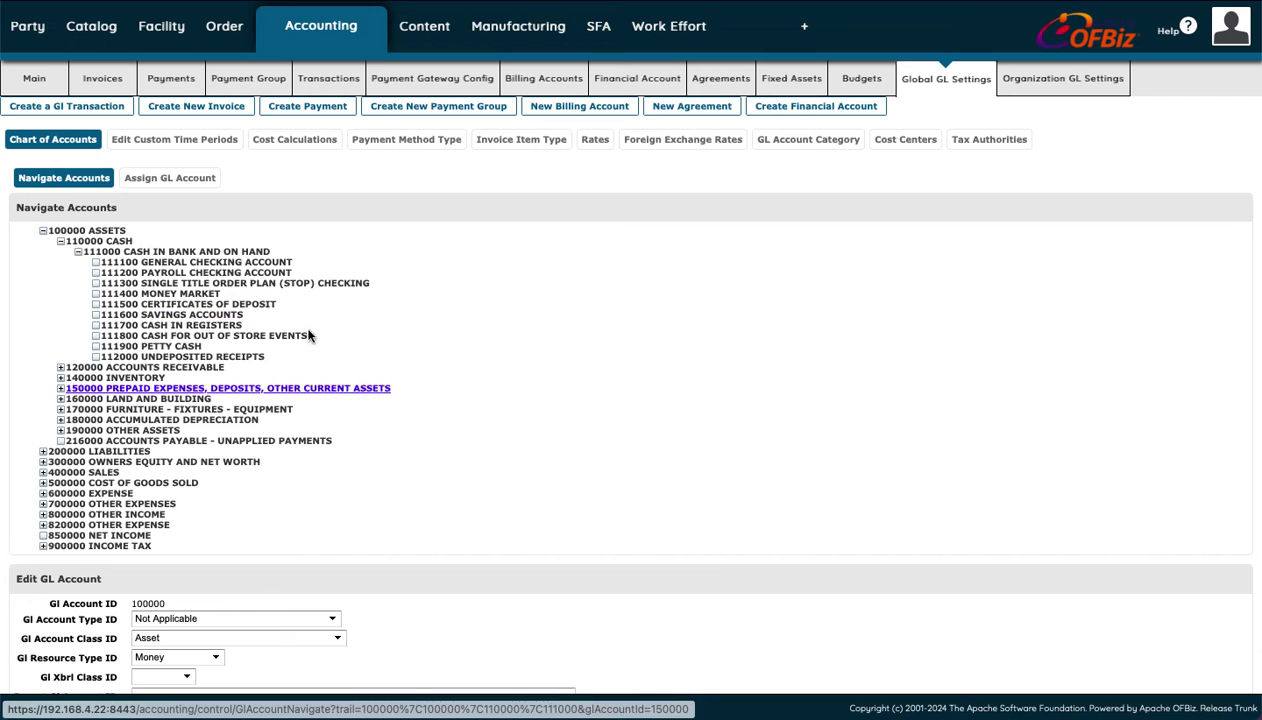
scroll(284, 324, down, 1)
scroll(284, 324, down, 4)
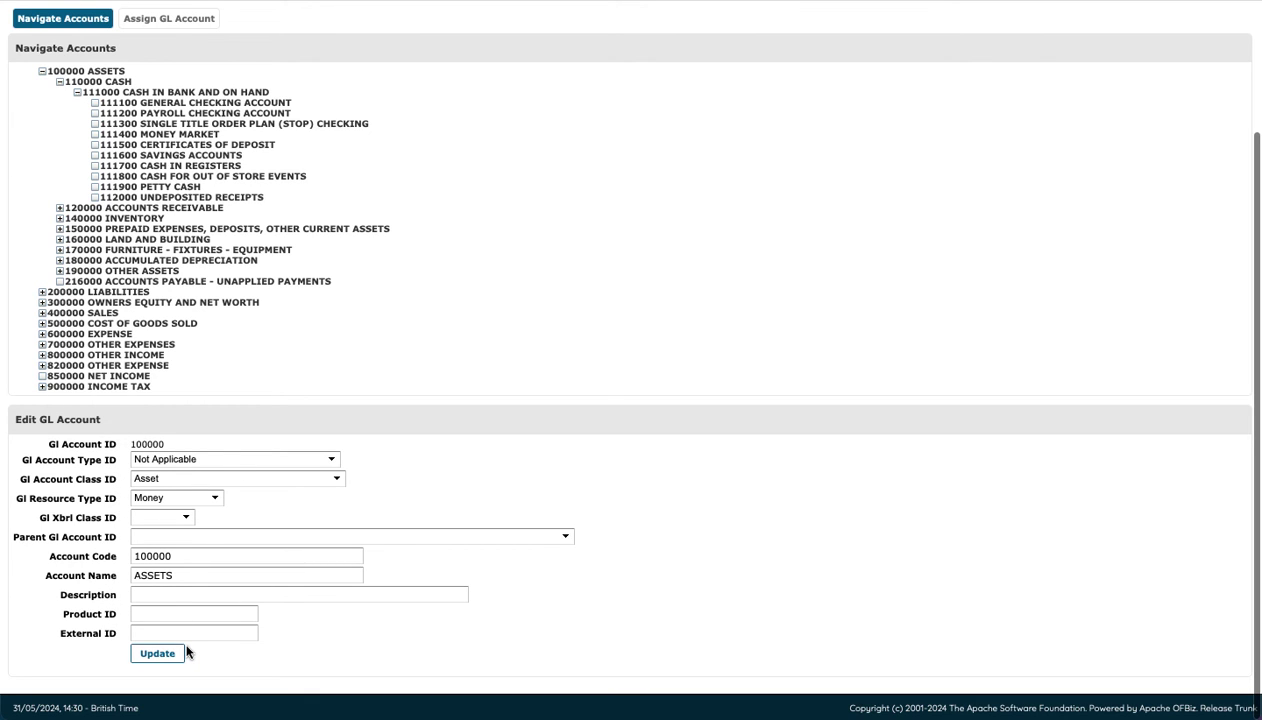
scroll(304, 535, up, 2)
scroll(304, 535, up, 1)
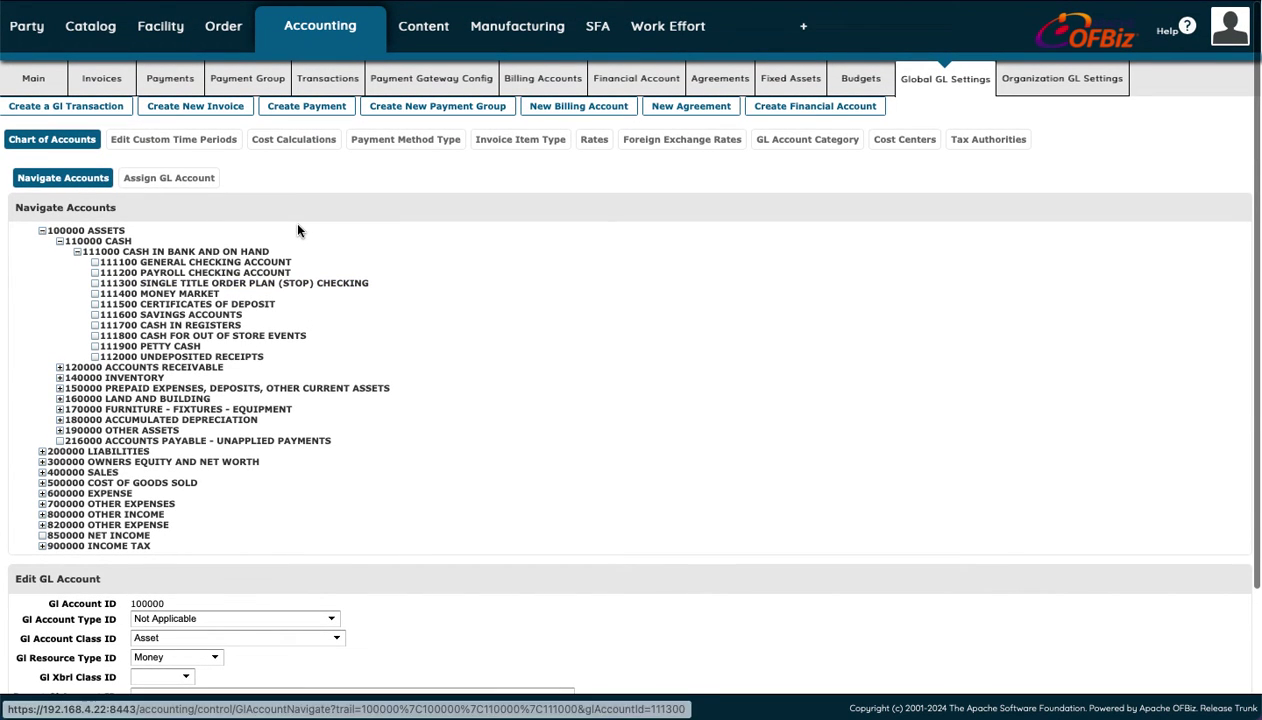
Open the custom time periods in Global GL Settings and examine the parent period options for period 4901 without choosing one
click(185, 143)
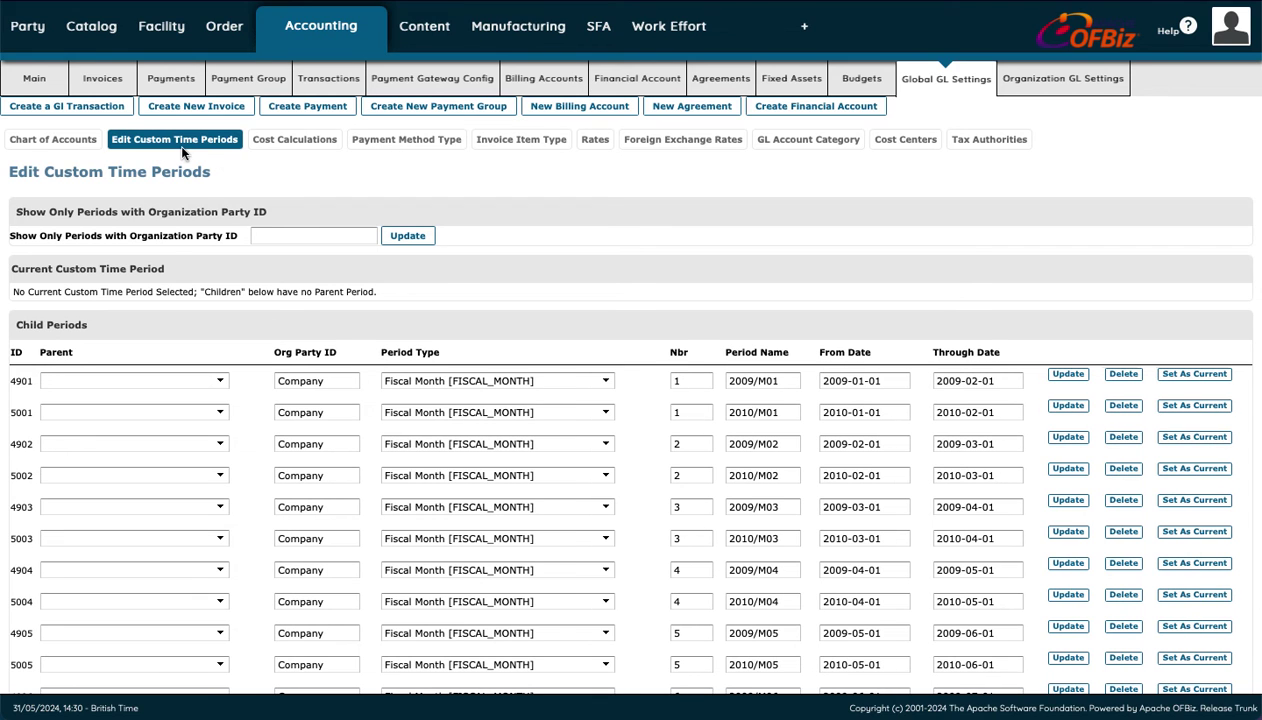
scroll(281, 172, down, 3)
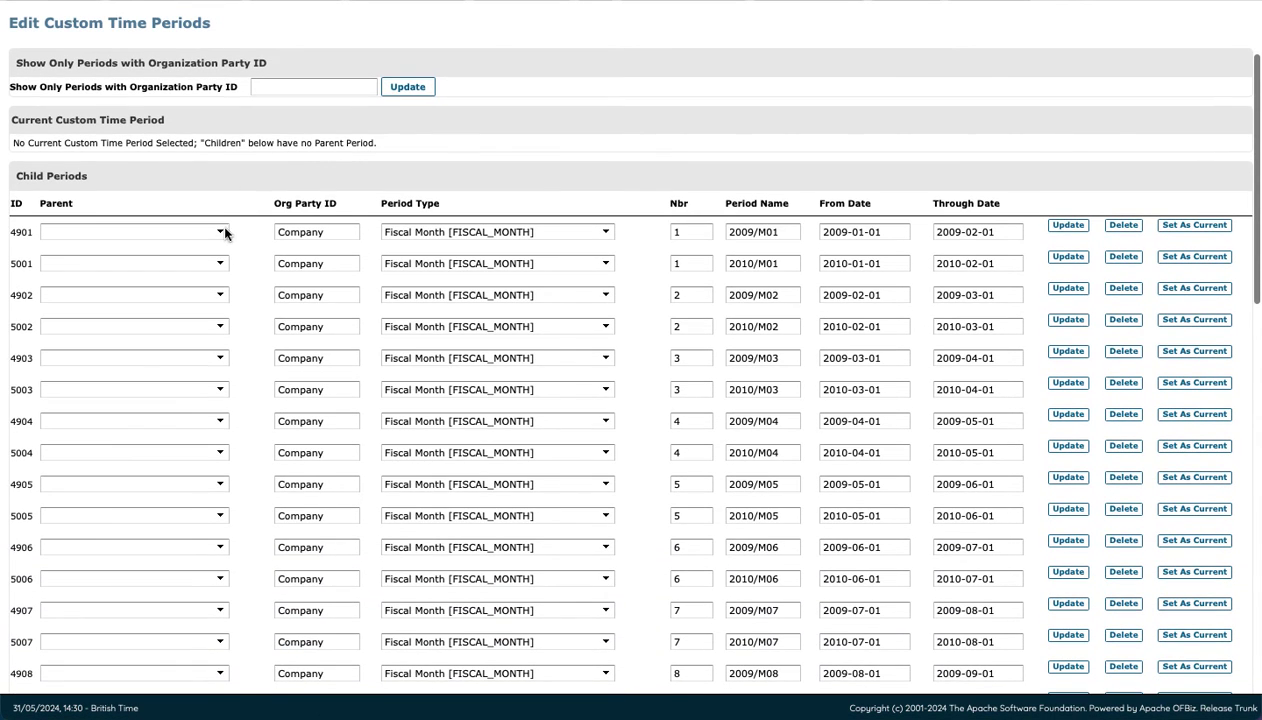
click(219, 233)
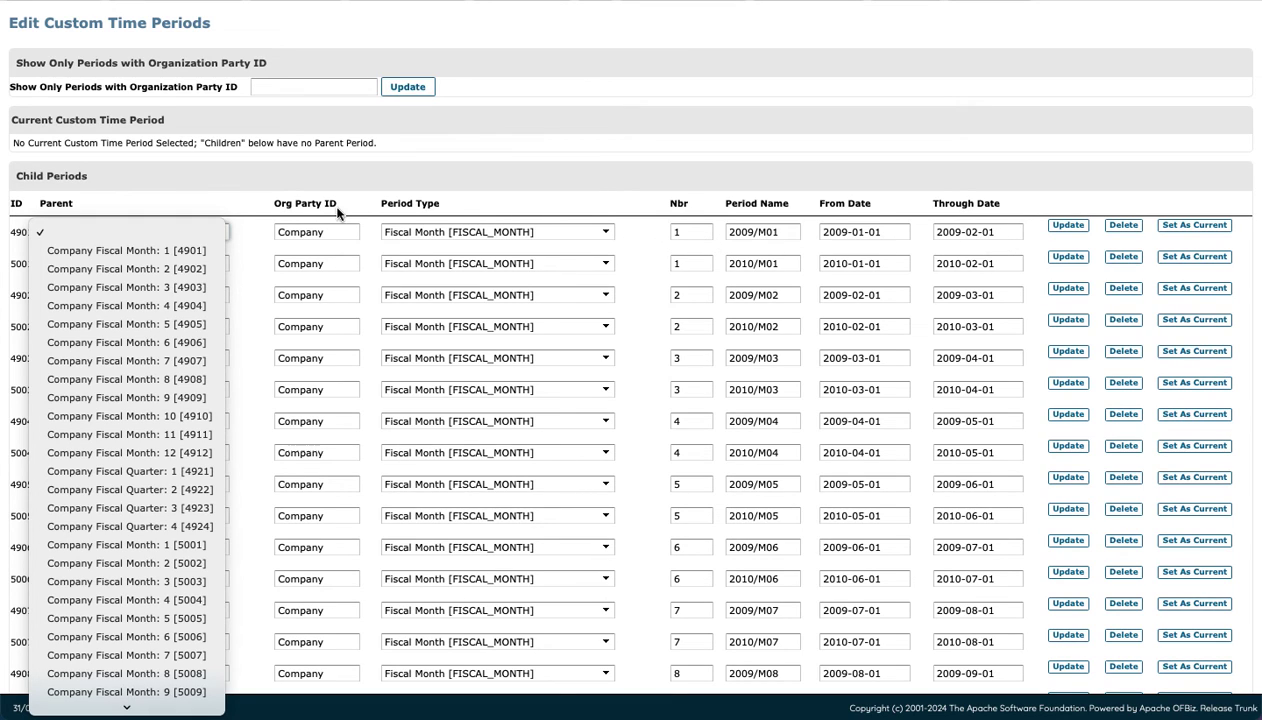
click(234, 196)
scroll(495, 176, up, 3)
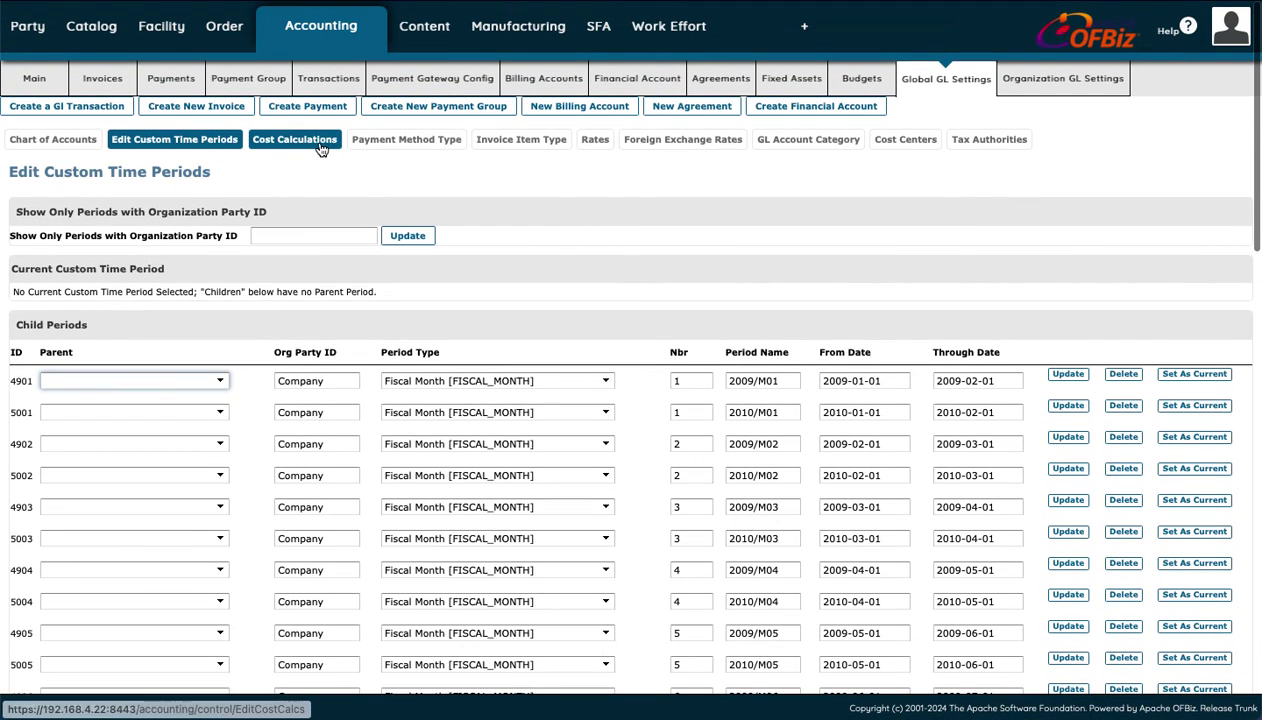
Open the cost calculations and examine all offsetting GL account types for a new cost component calc without choosing one
click(322, 146)
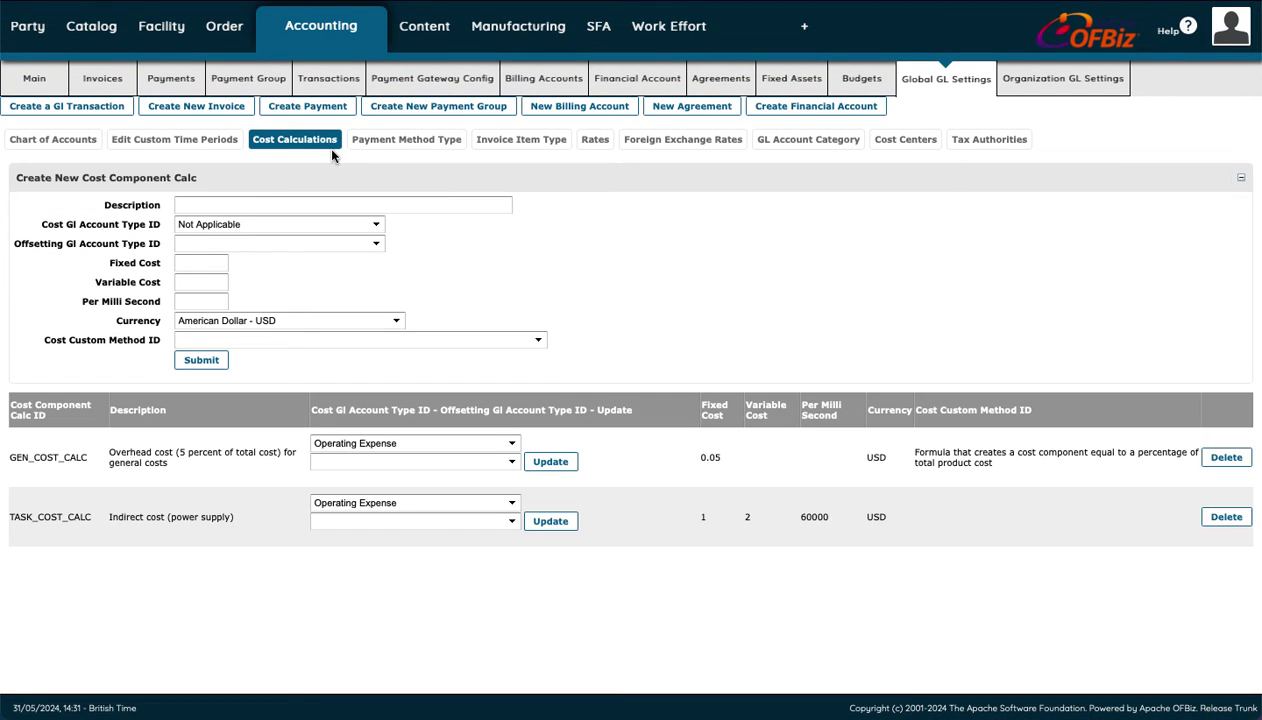
click(270, 243)
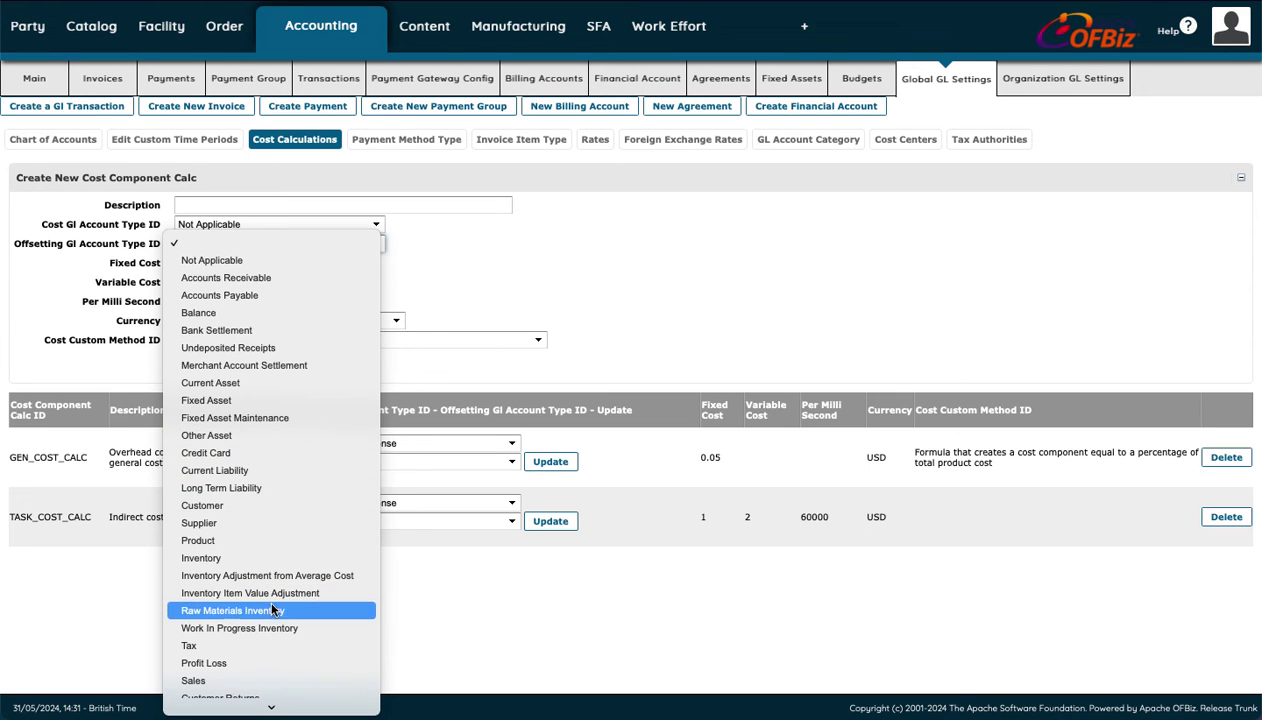
scroll(264, 678, down, 5)
scroll(264, 678, down, 5)
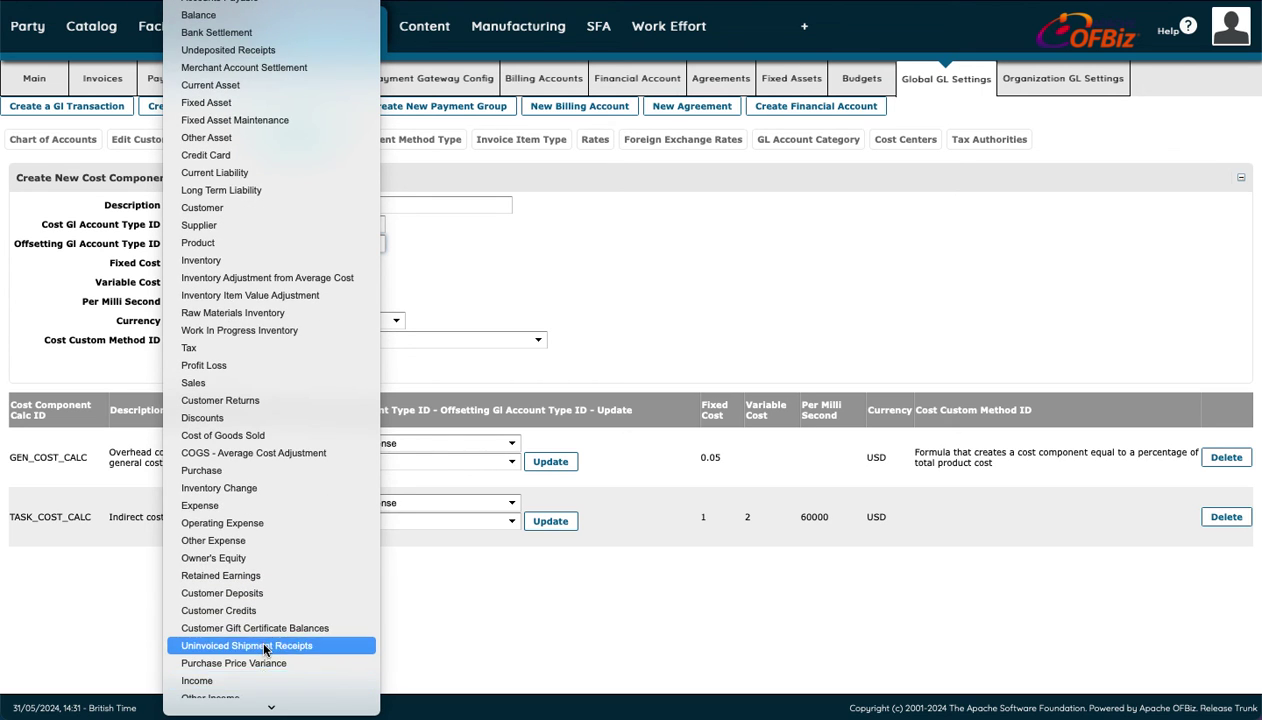
scroll(265, 650, down, 5)
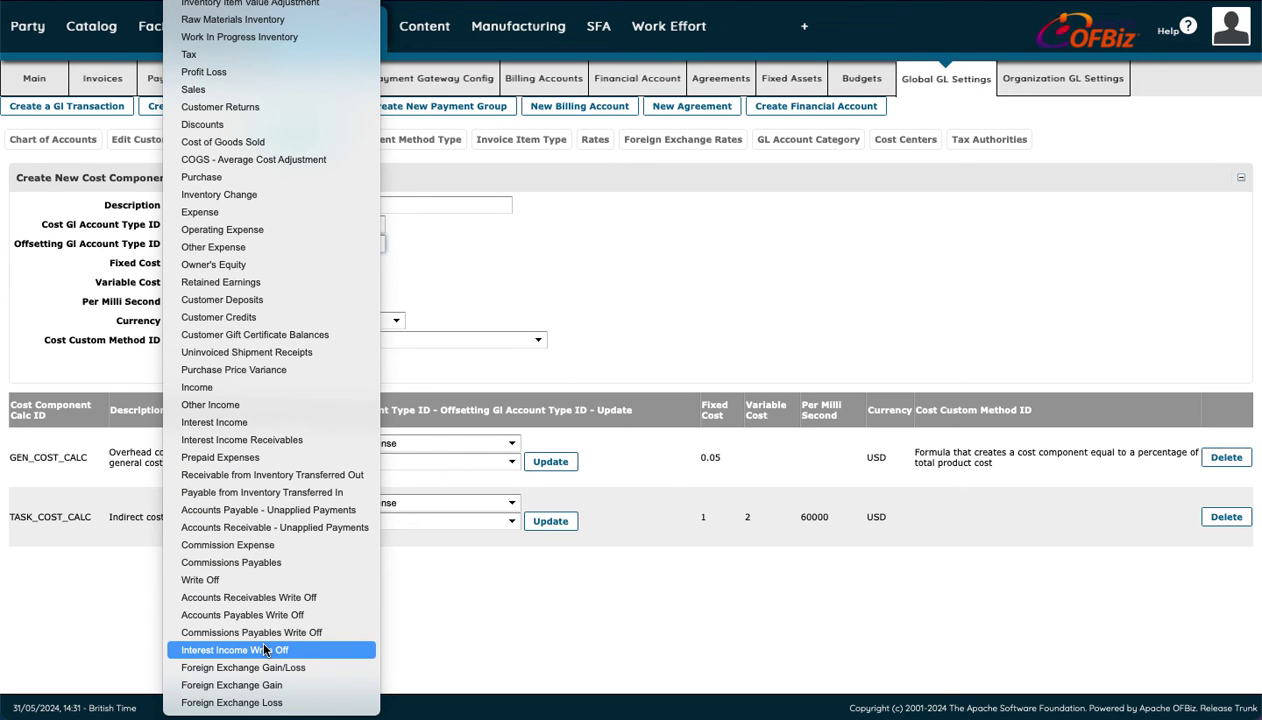
click(427, 597)
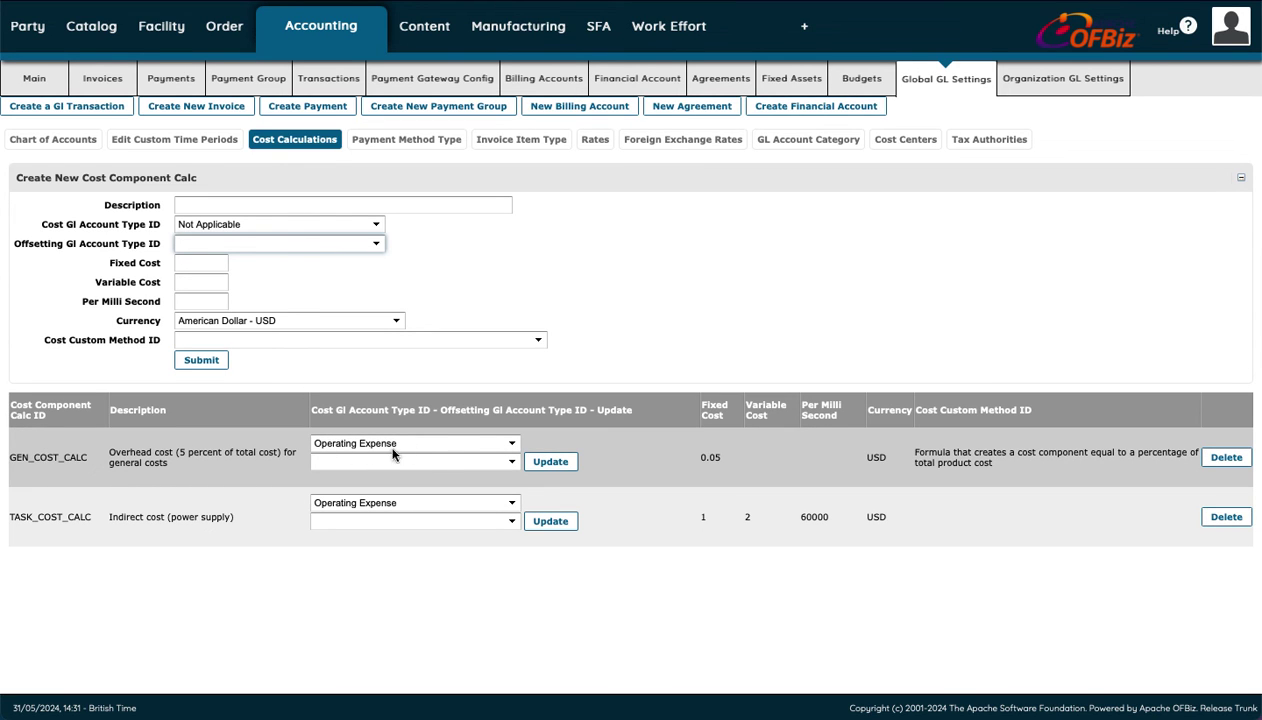
Examine the offsetting GL account types offered for the existing GEN_COST_CALC entry, leaving its selection blank
click(512, 464)
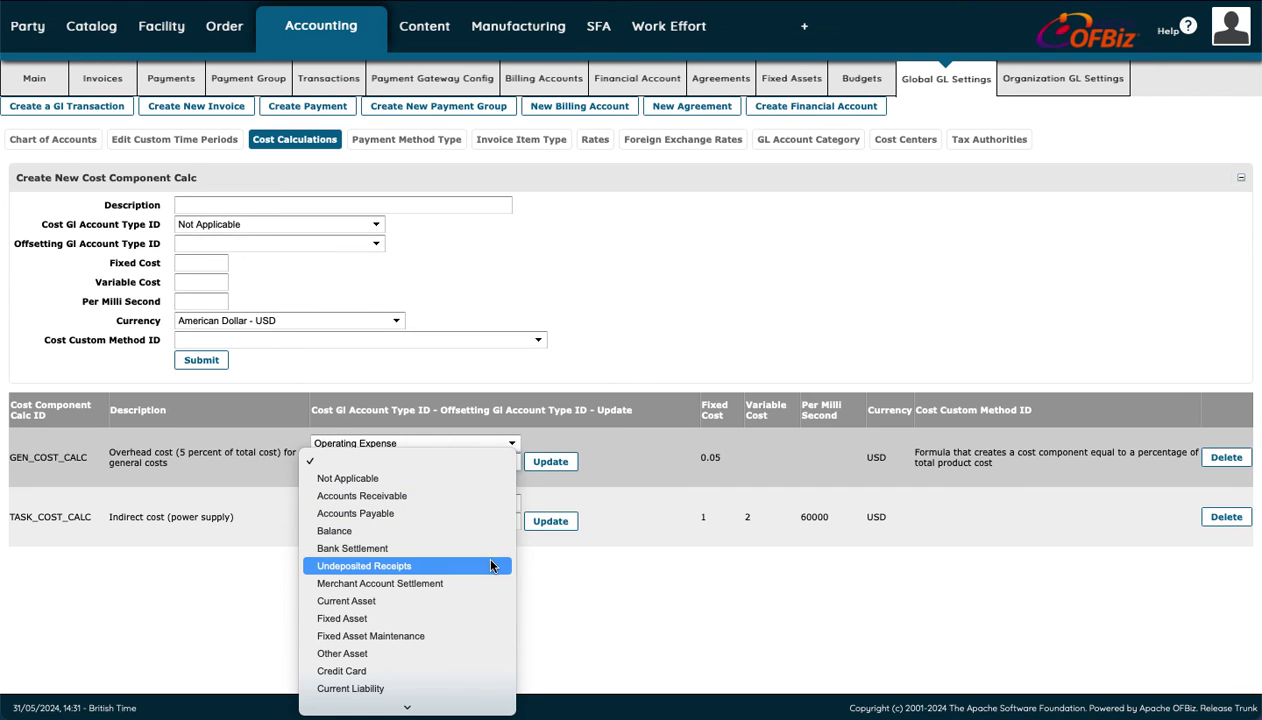
mouse_move(431, 708)
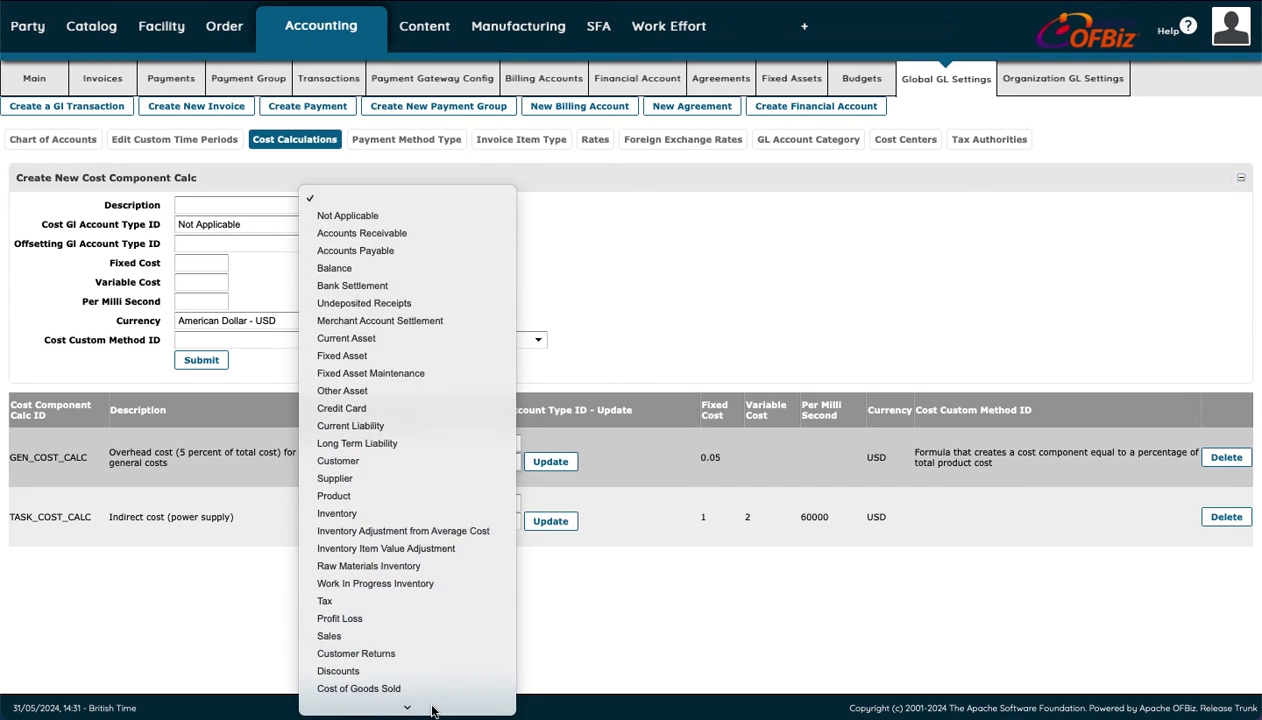
click(663, 453)
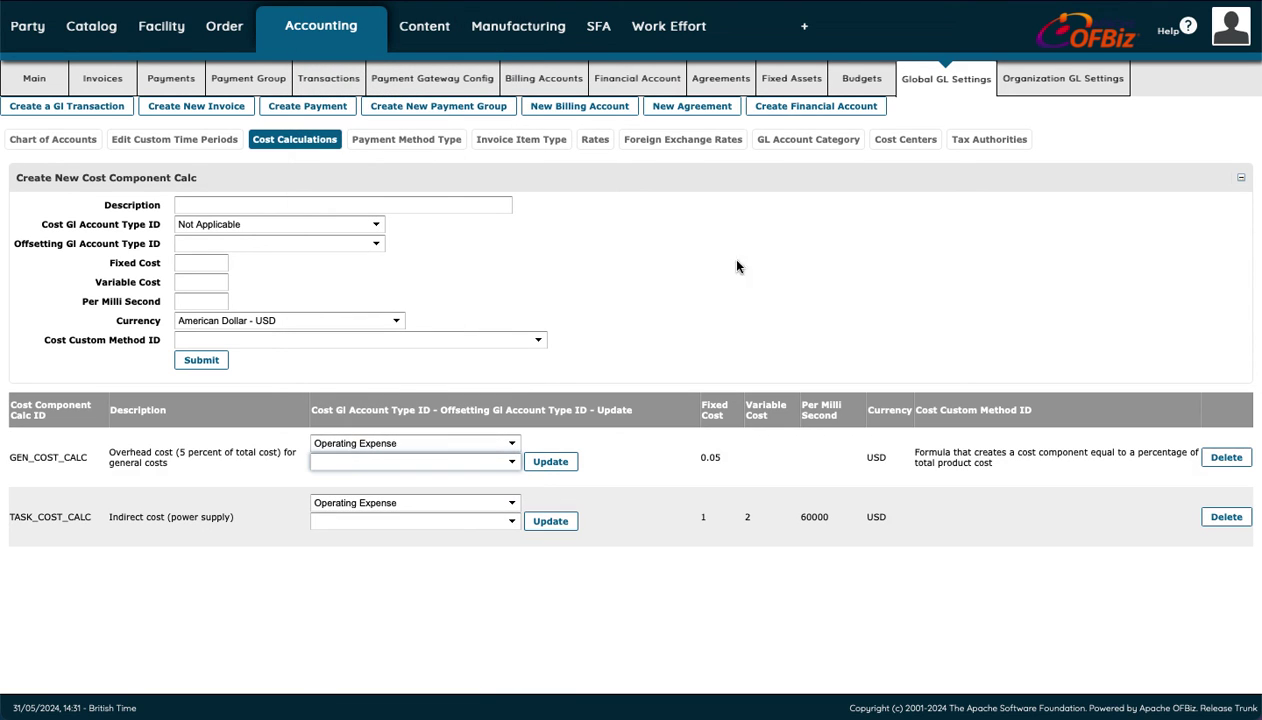
Open the payment method type list and examine the default GL accounts available for the CASH method without choosing one
click(406, 140)
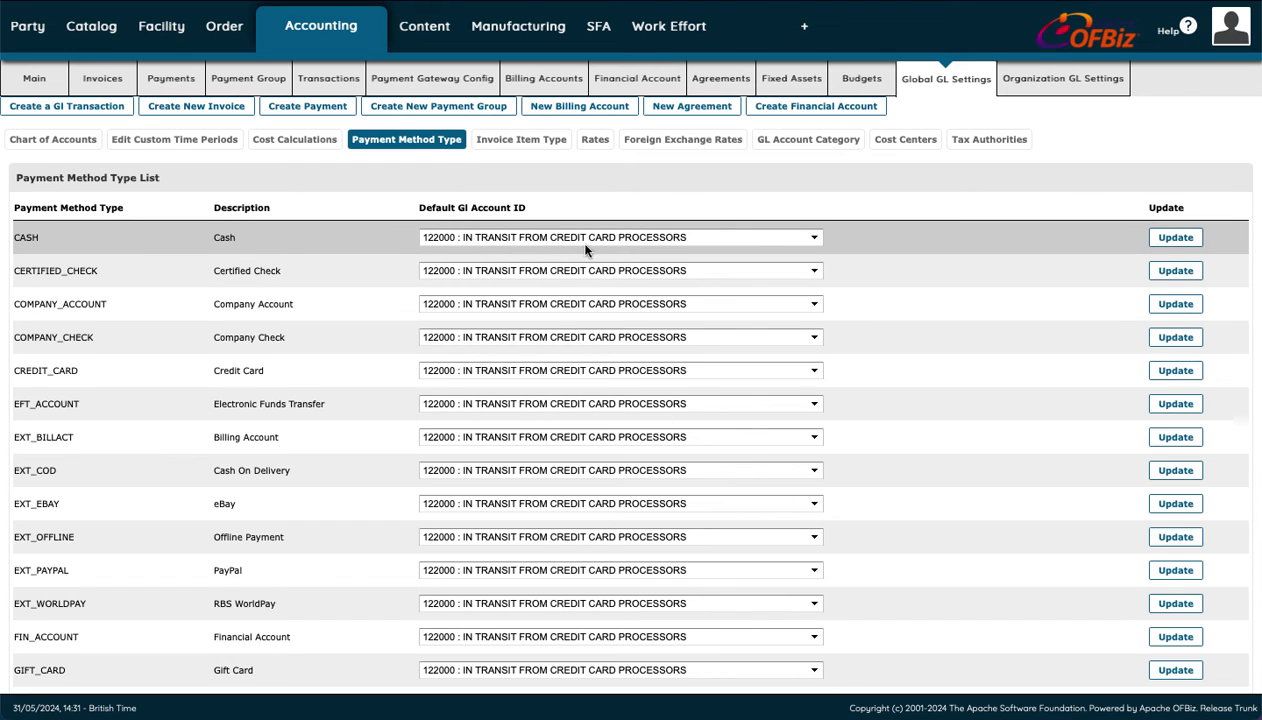
click(815, 238)
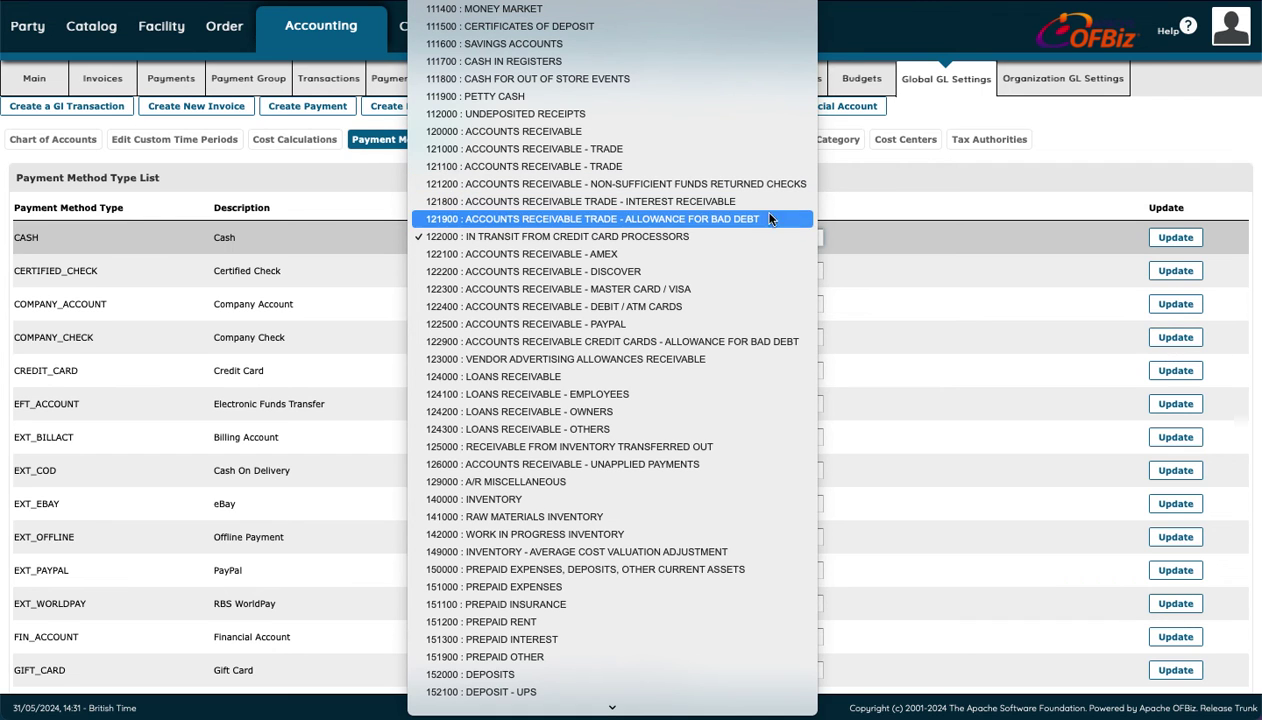
scroll(700, 680, down, 2)
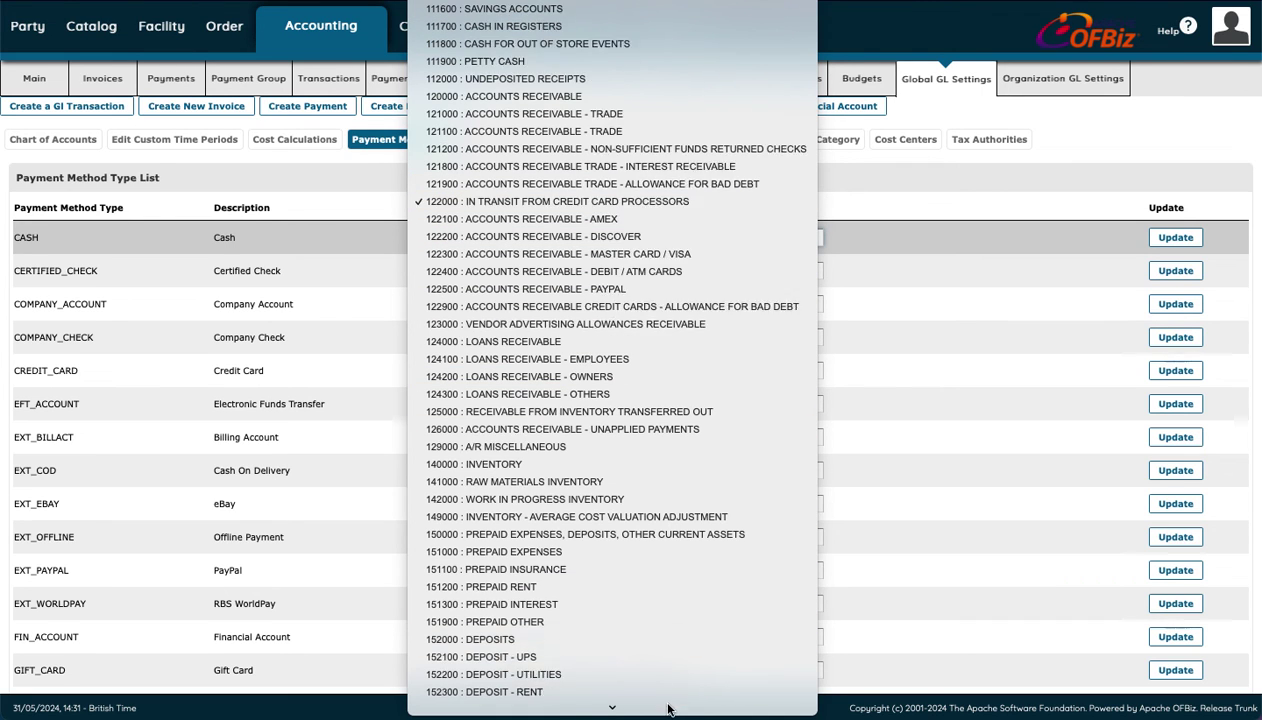
click(844, 223)
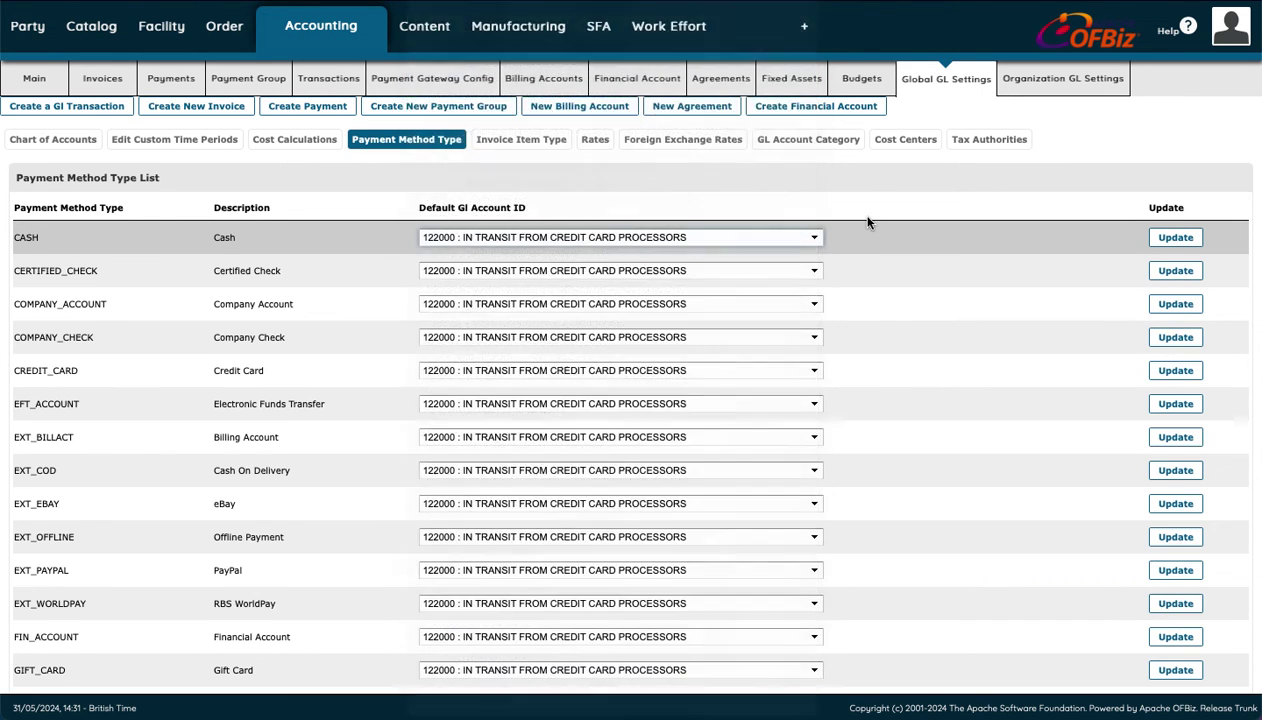
Set the default GL account of the CASH payment method type to 152000 : DEPOSITS
click(730, 247)
scroll(688, 309, down, 4)
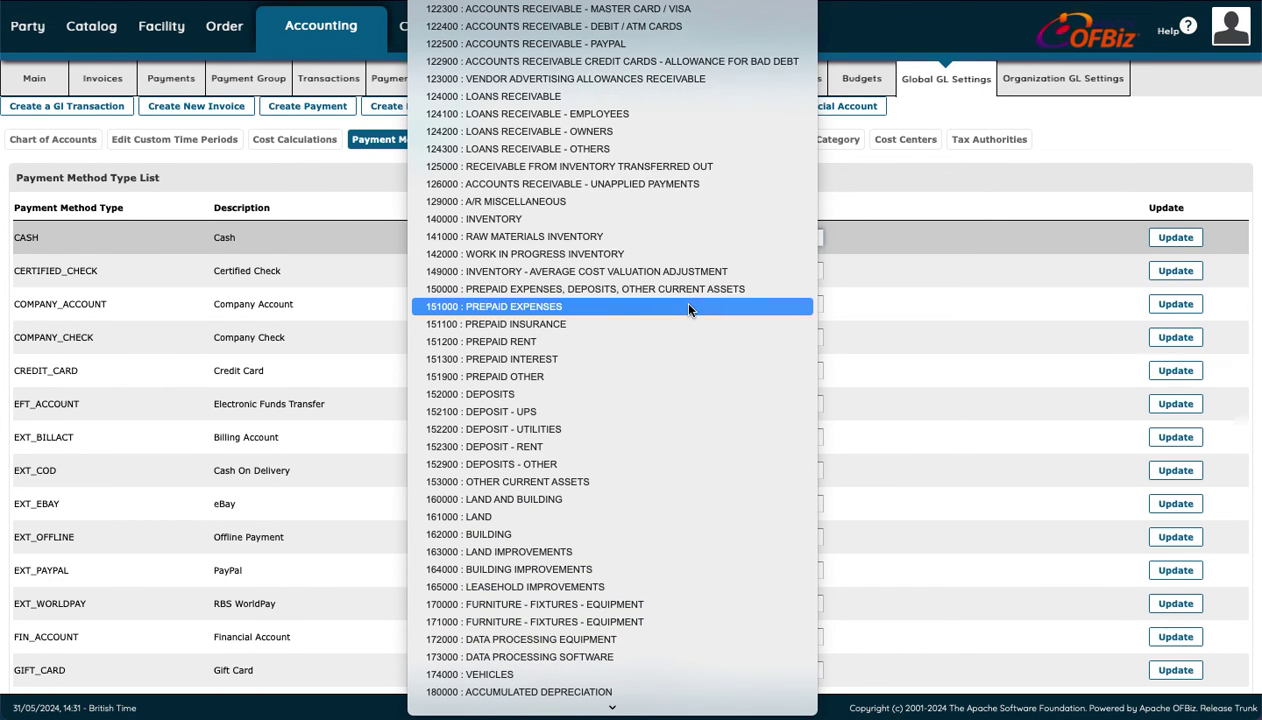
scroll(688, 309, down, 6)
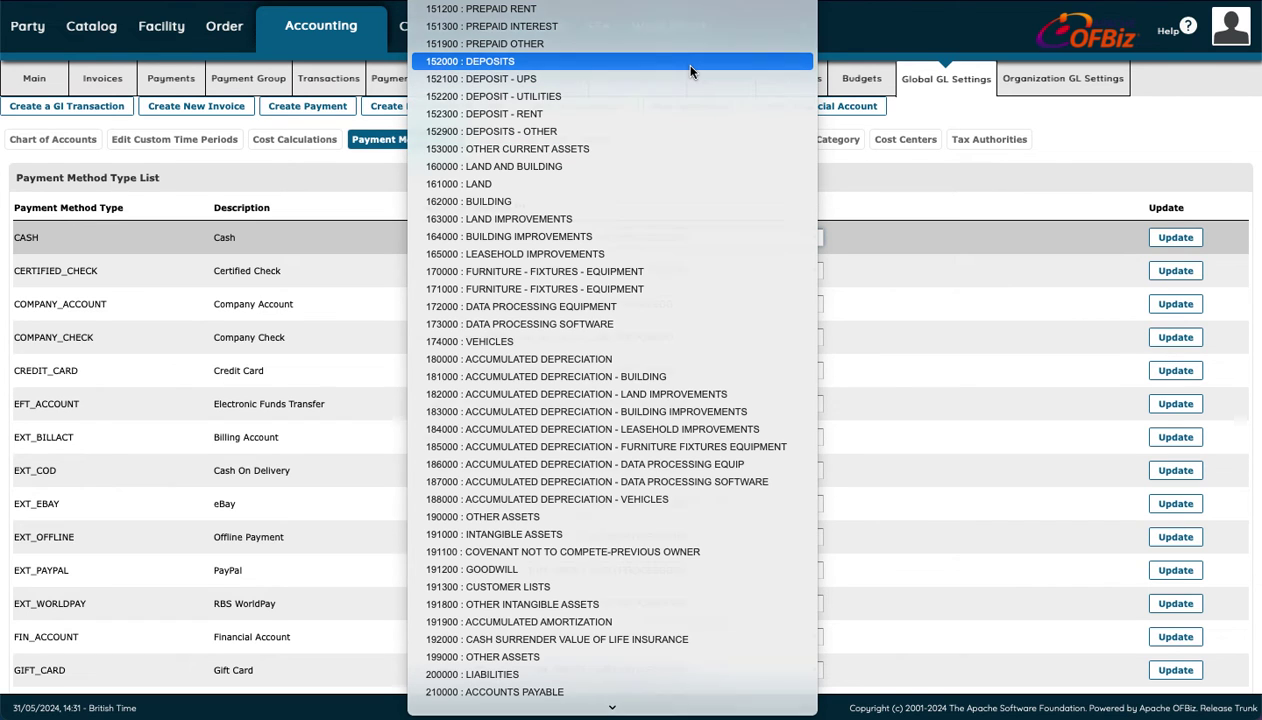
click(690, 68)
click(1182, 240)
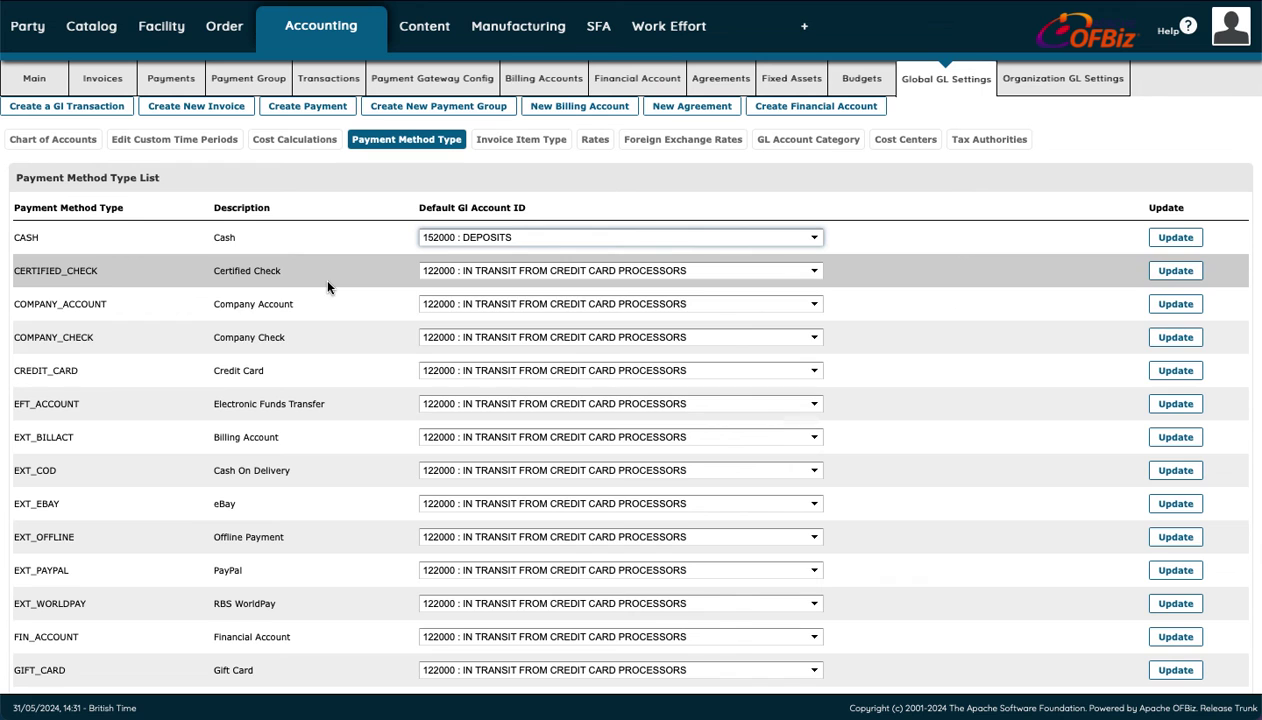
Look through the rest of the payment method types and open the invoice item type list to review its GL accounts
scroll(326, 411, down, 3)
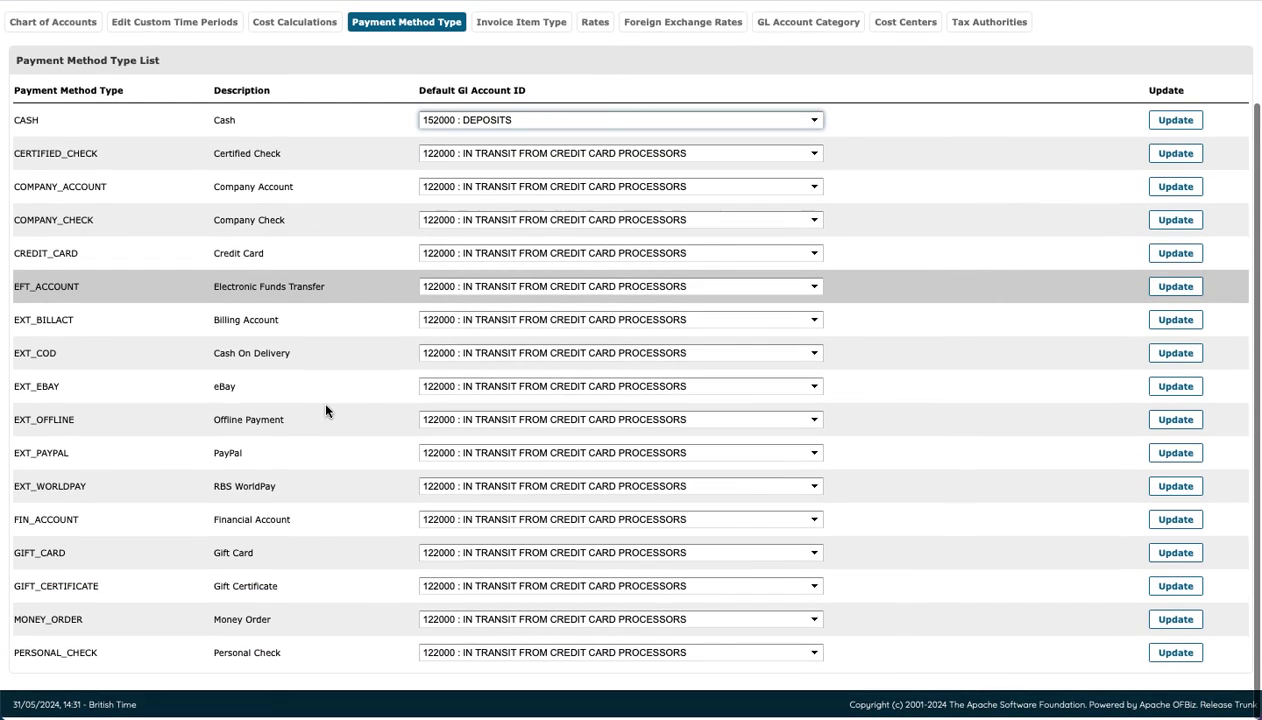
scroll(326, 411, up, 2)
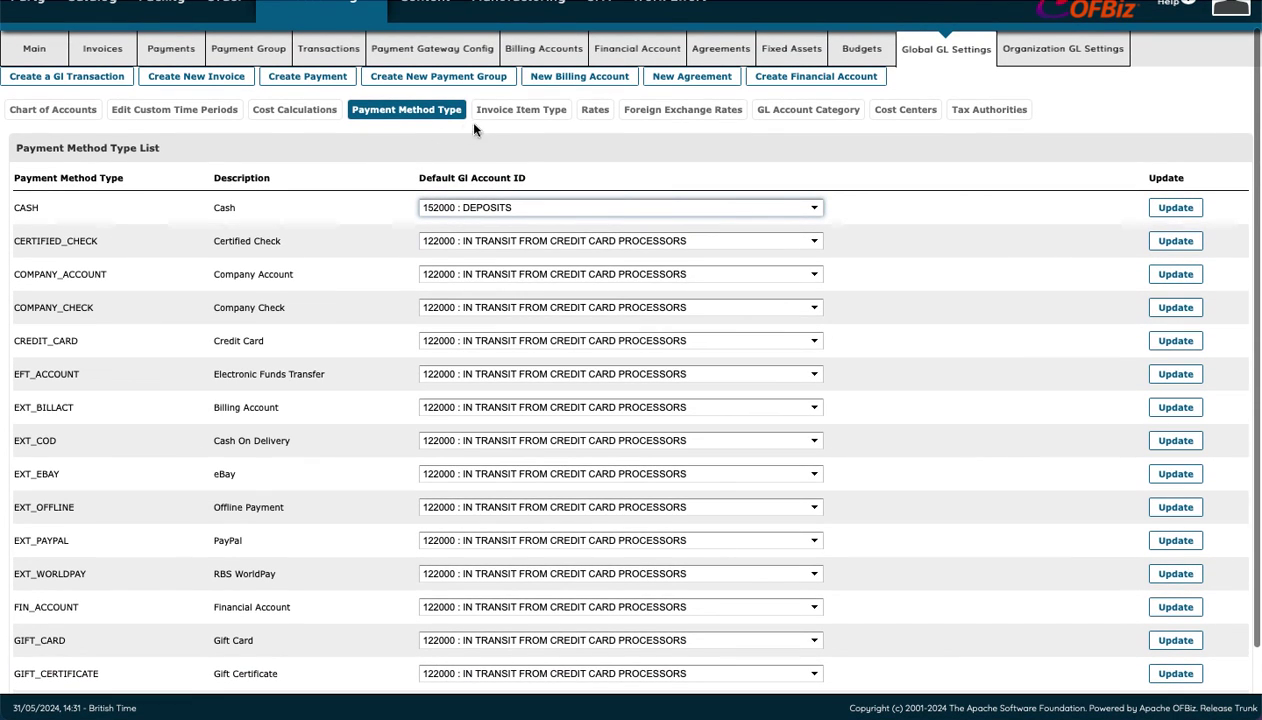
click(537, 110)
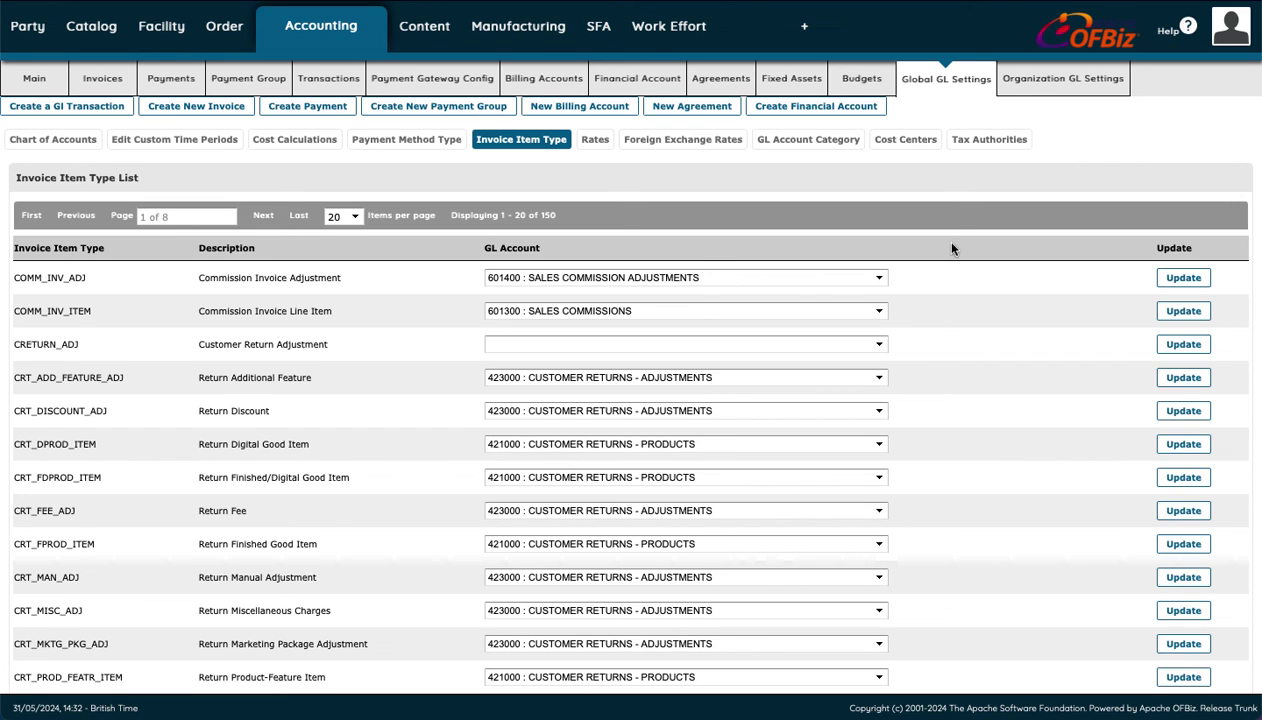
Review the pay rates page and the foreign exchange rates page of Global GL Settings
click(598, 142)
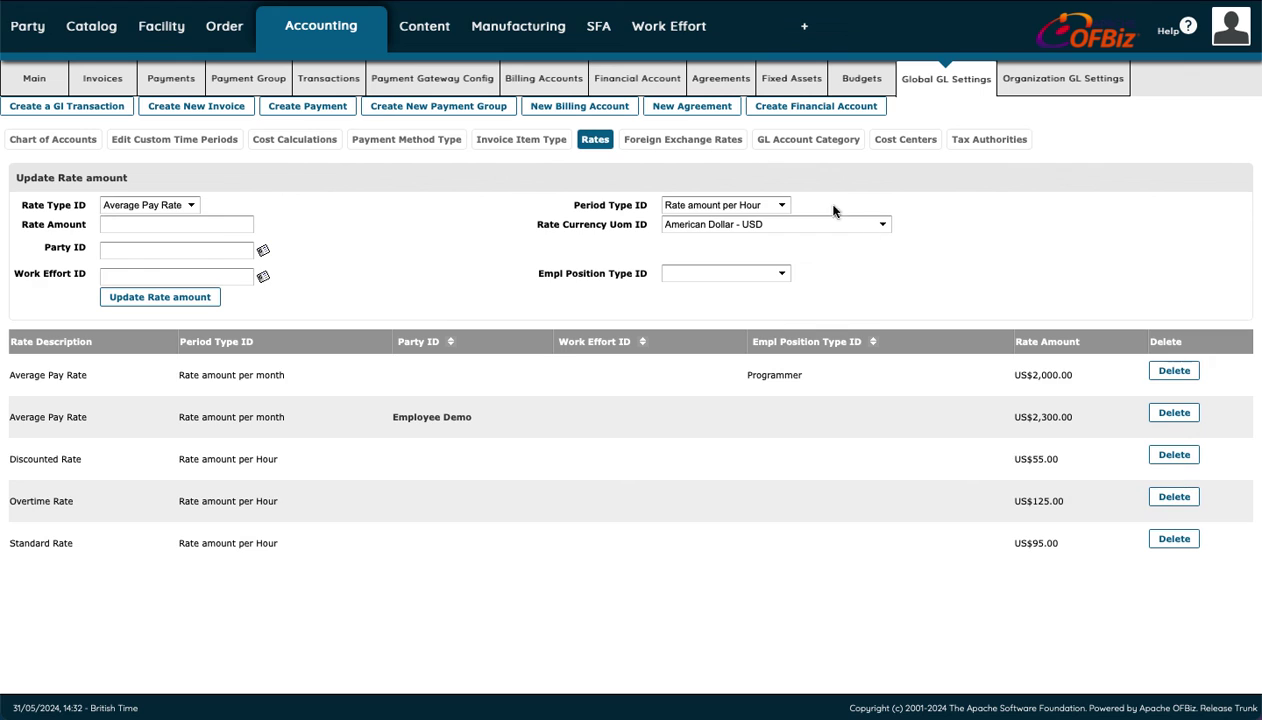
click(711, 140)
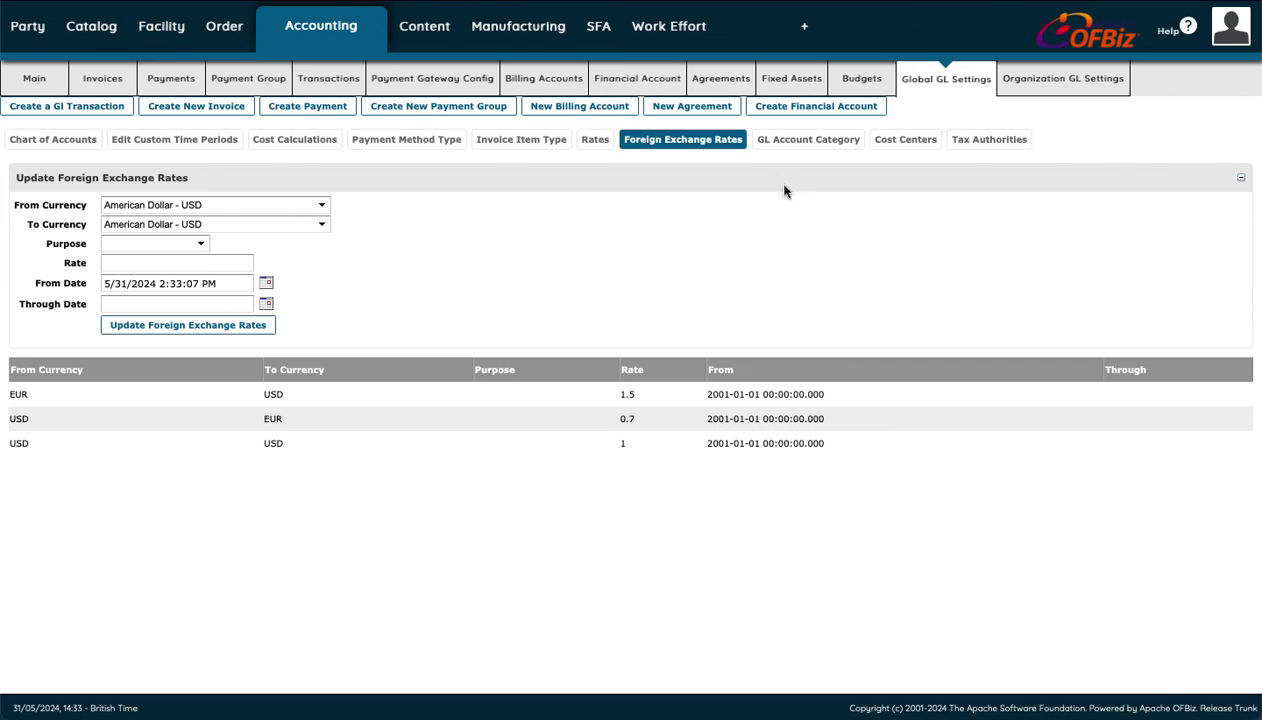
Open the GL account category search and review the cost center percentages assigned to each GL account
click(797, 149)
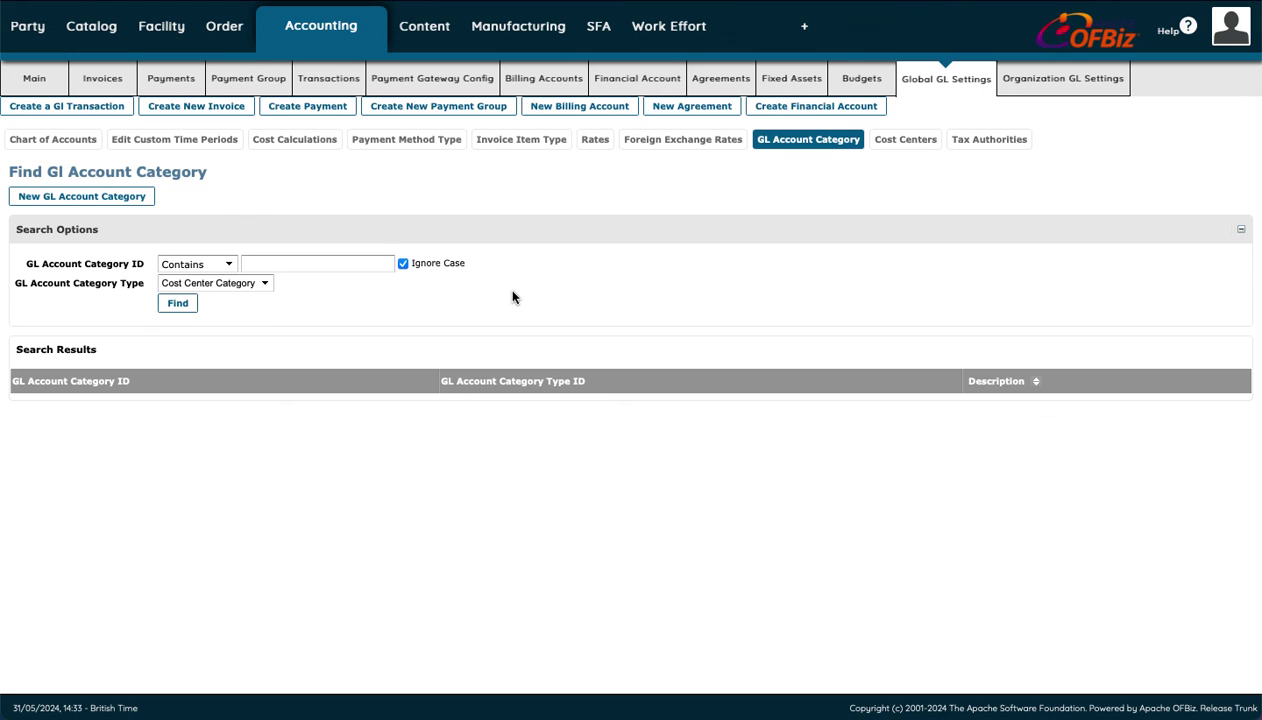
click(905, 140)
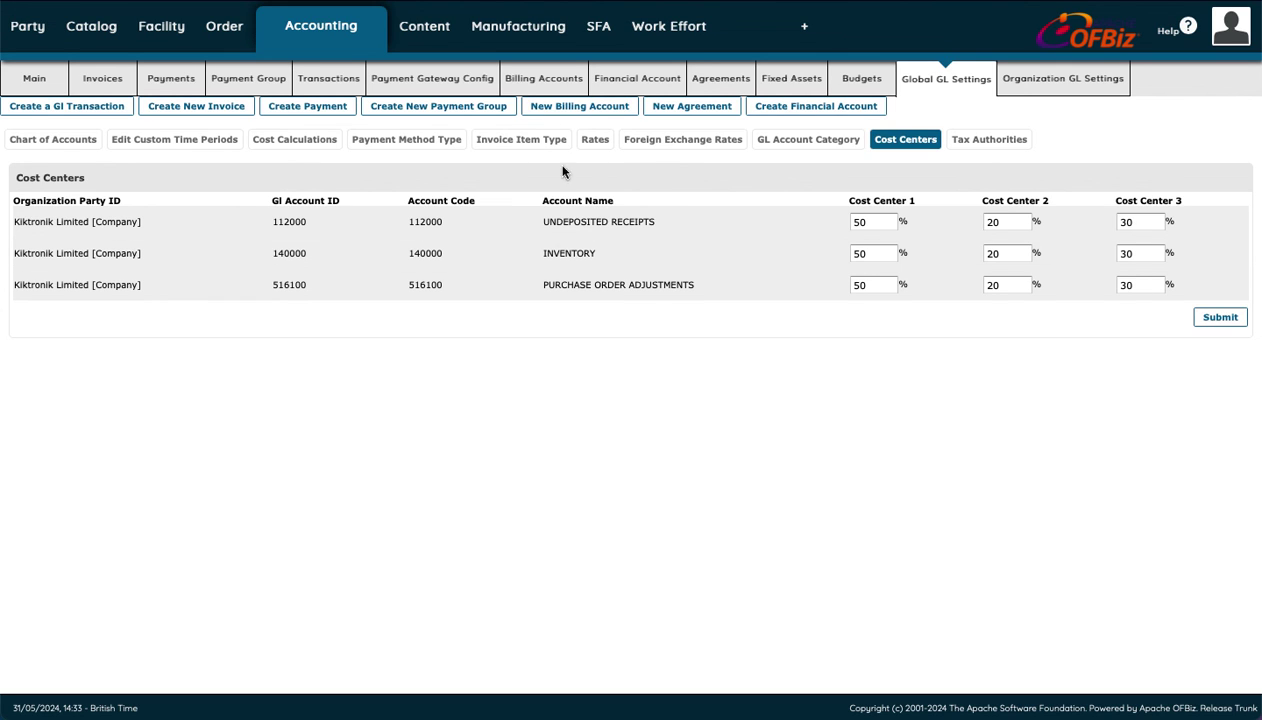
Open Organization GL Settings to view the available internal accounting organizations
click(1061, 86)
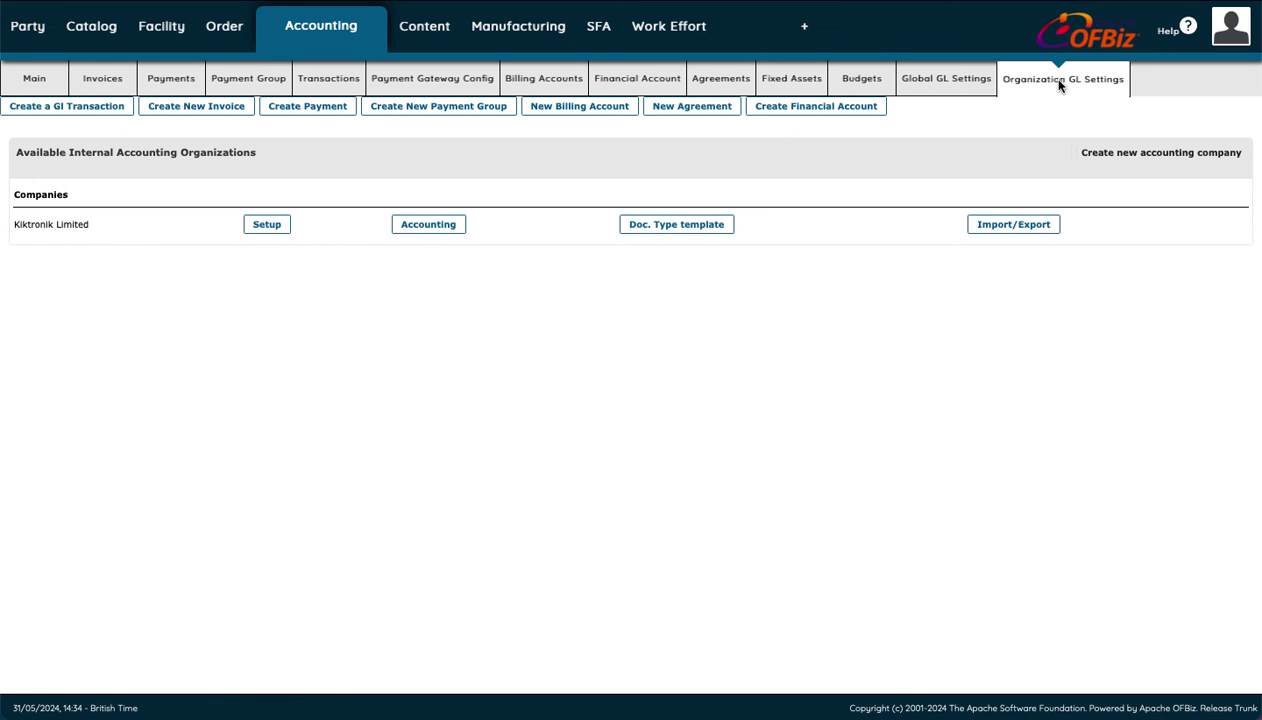